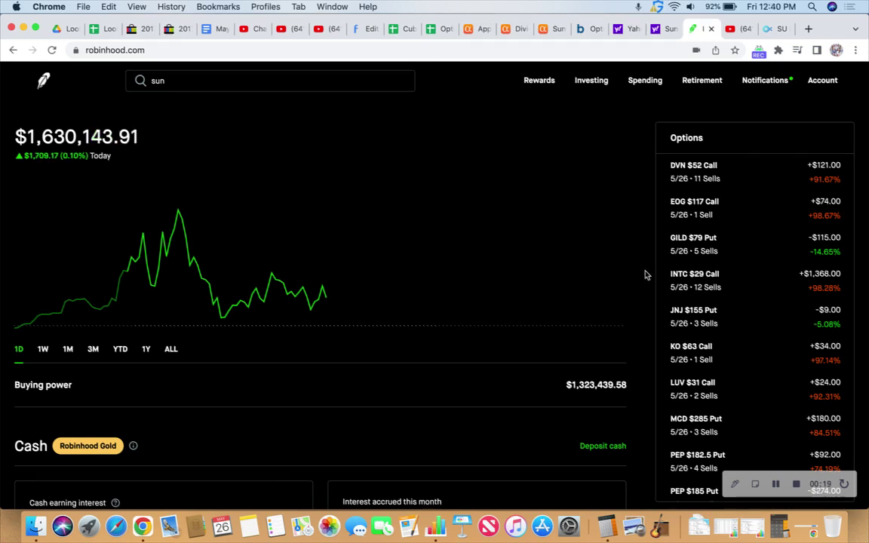
- Check today's date and time in the system clock menu, then dismiss it
click(752, 7)
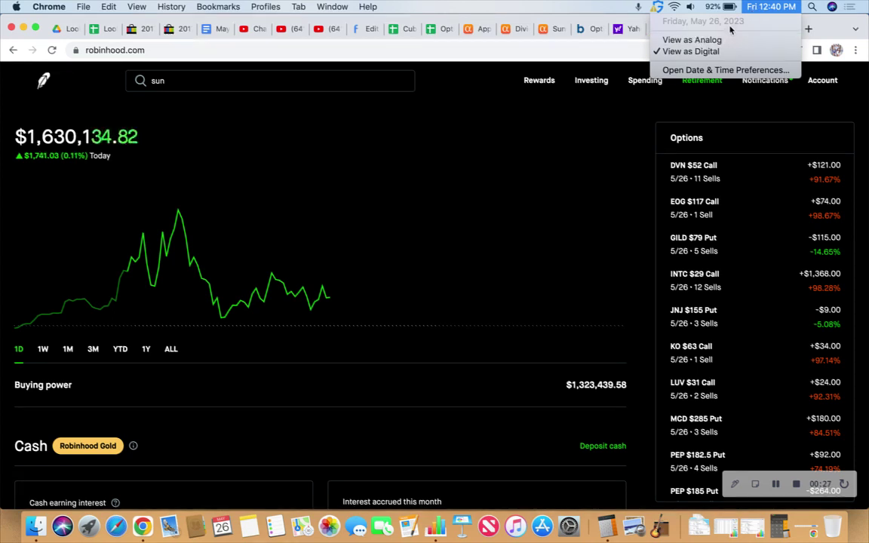
click(639, 194)
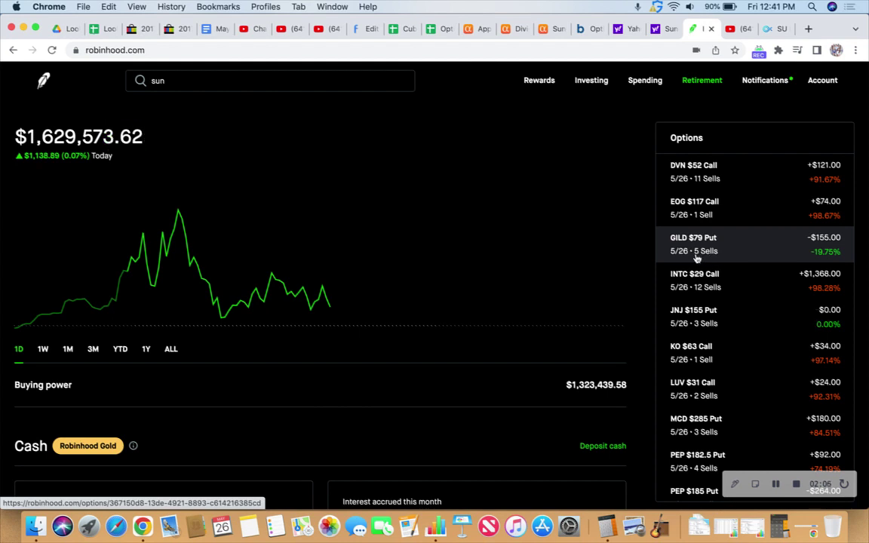
- Roll the five GILD $79 puts from 5/26 to the 6/2 $79 strike for a $0.15 credit
click(741, 249)
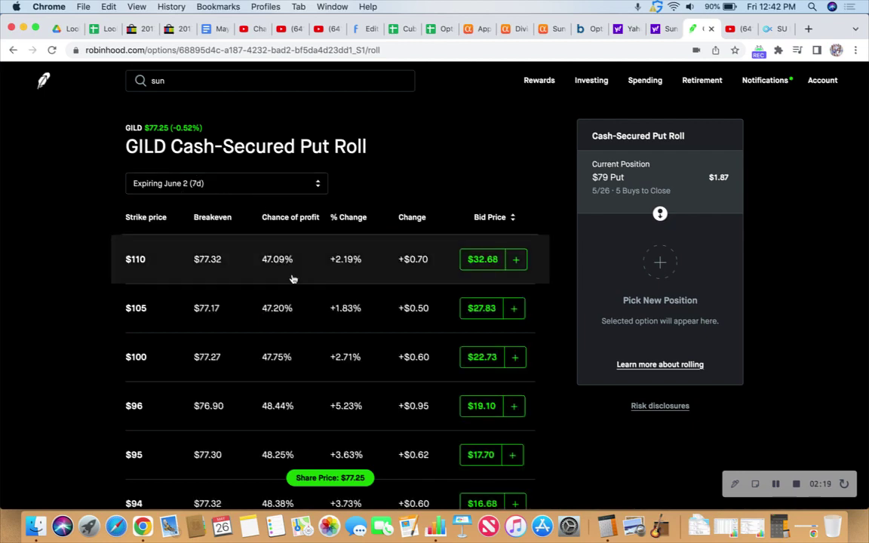
scroll(313, 346, down, 5)
scroll(313, 346, down, 4)
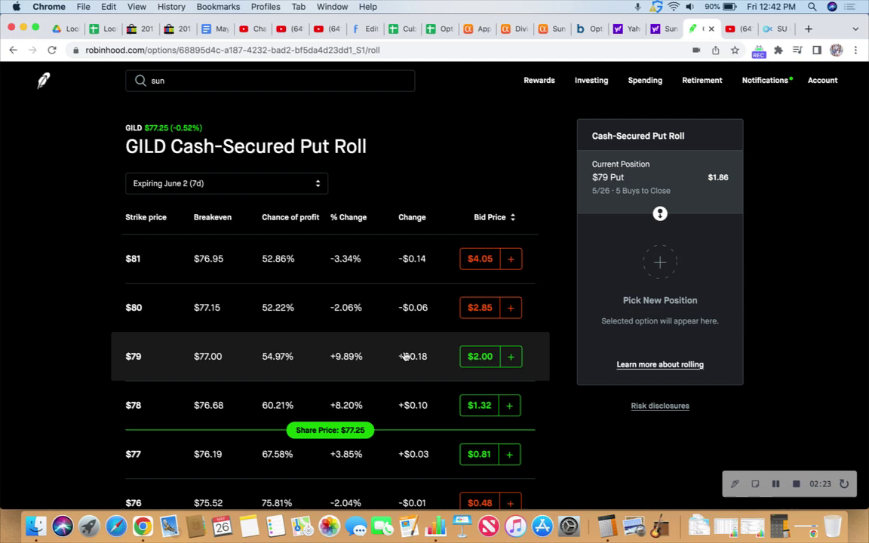
click(510, 359)
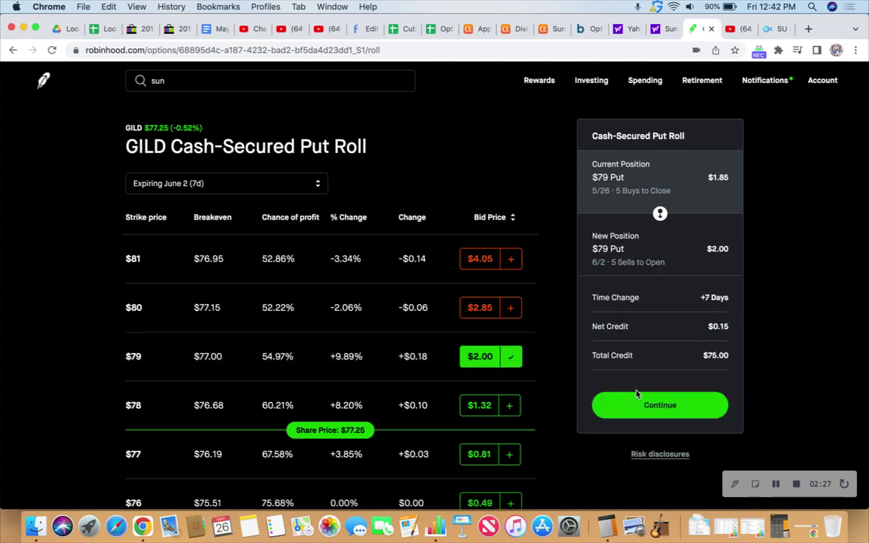
click(653, 406)
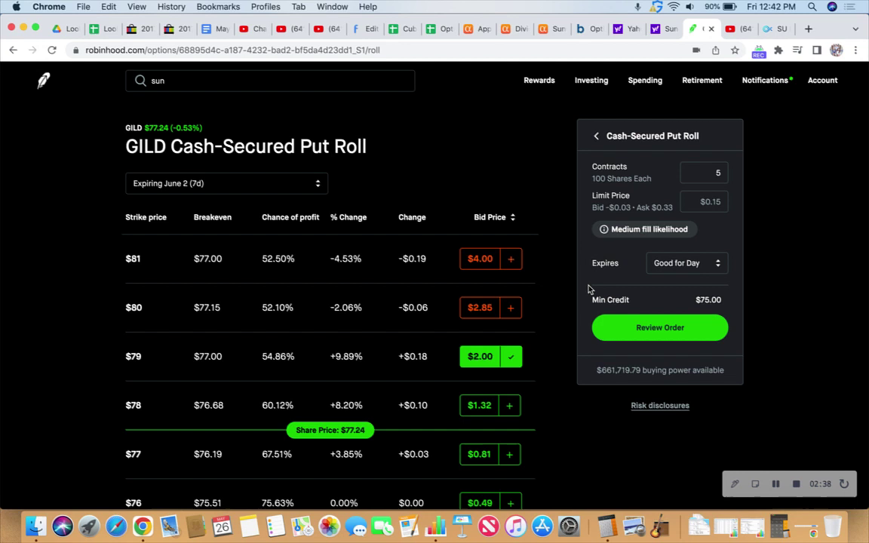
click(639, 328)
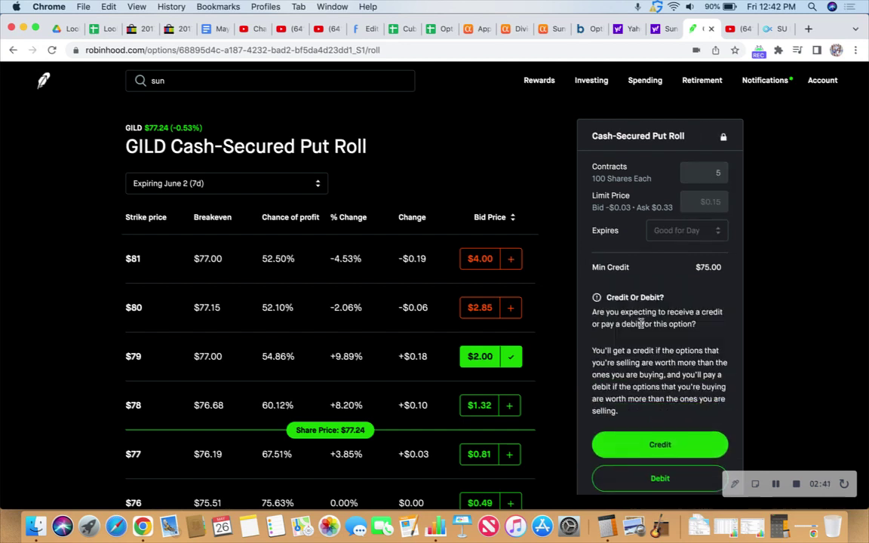
click(656, 446)
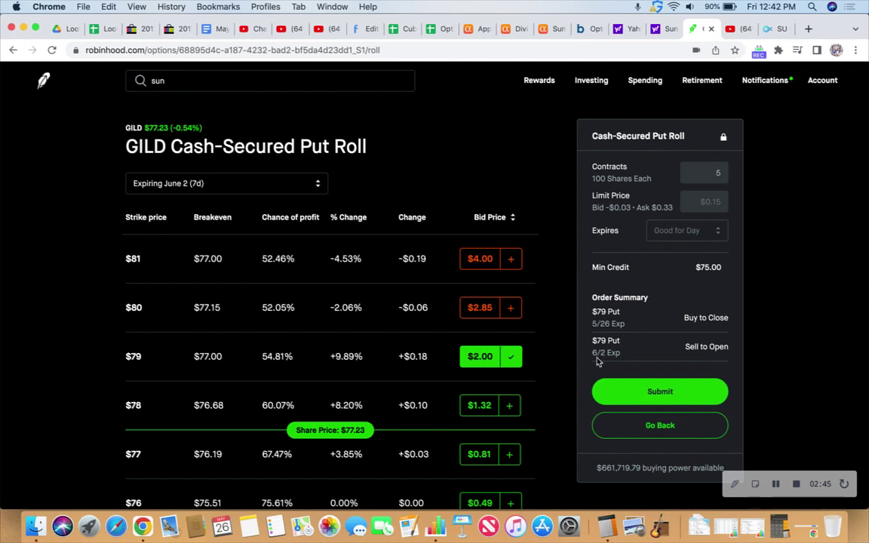
click(659, 392)
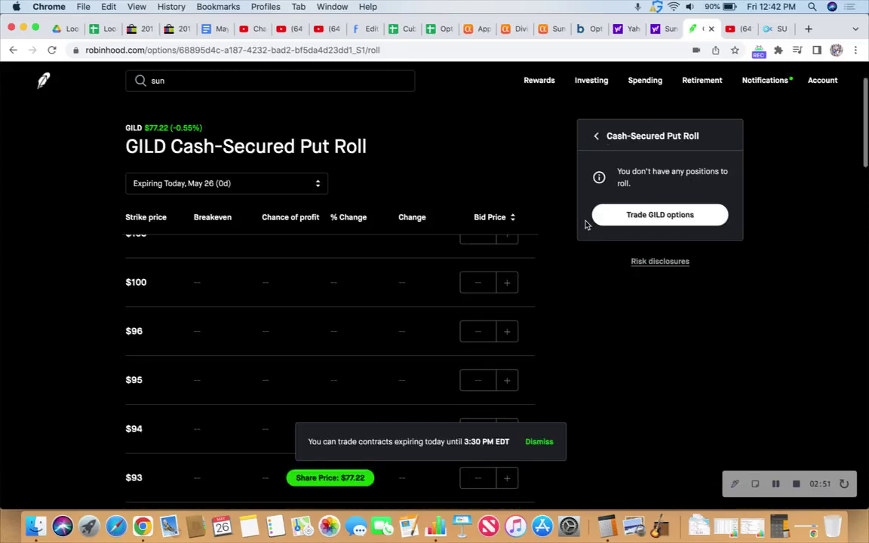
- Return to the portfolio home and open the INTC $29 Call position page
click(45, 83)
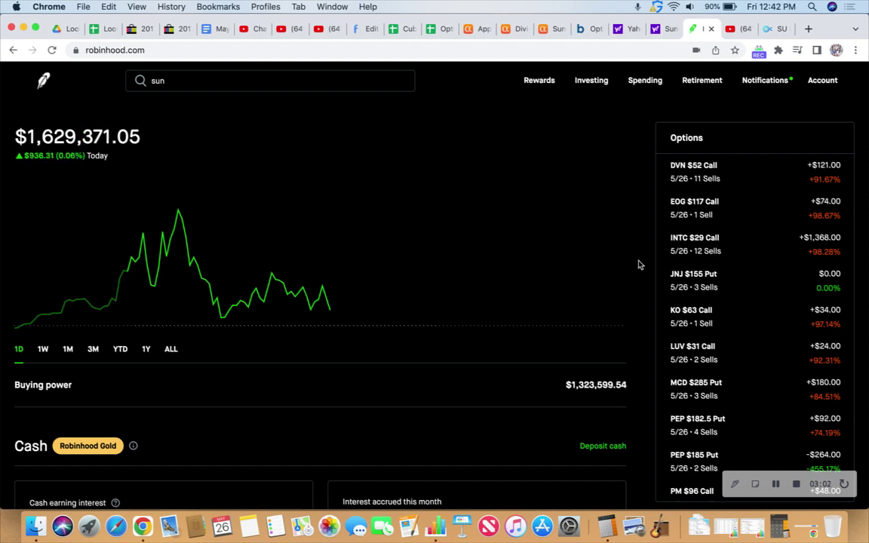
click(754, 247)
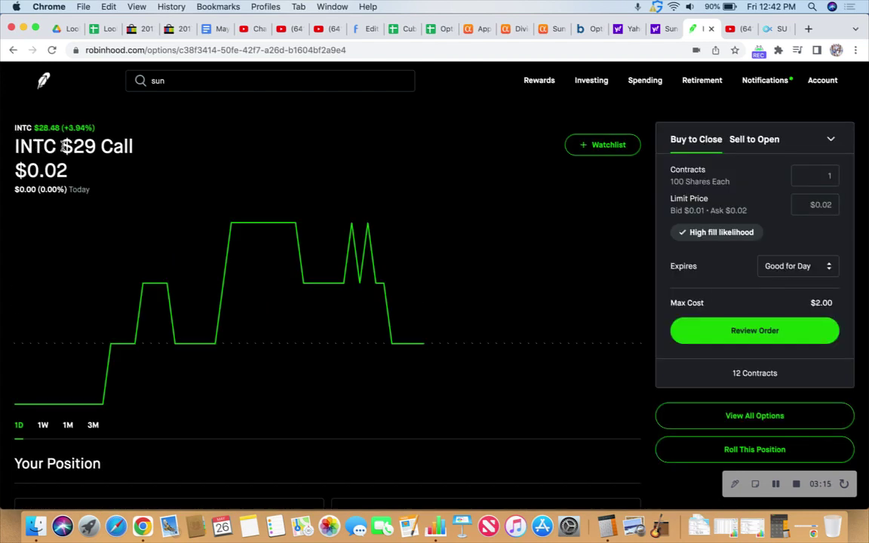
drag(65, 145, 89, 138)
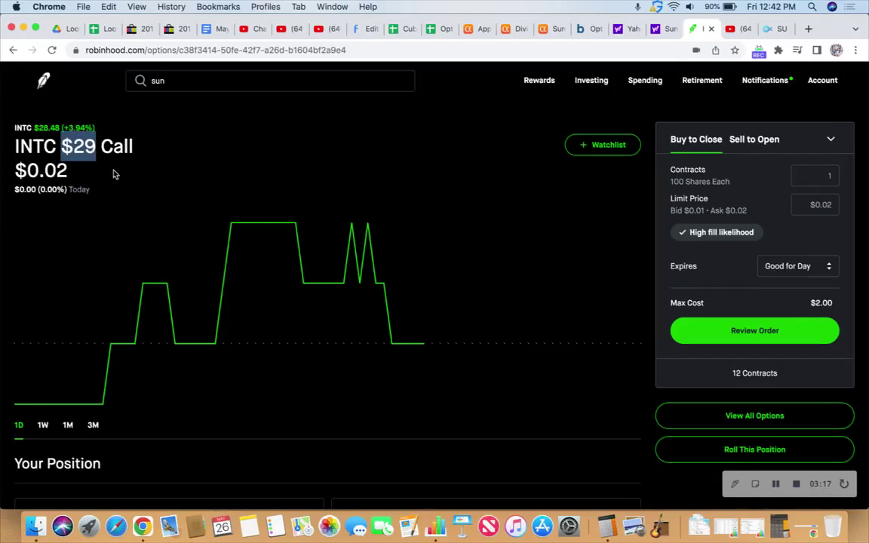
click(112, 172)
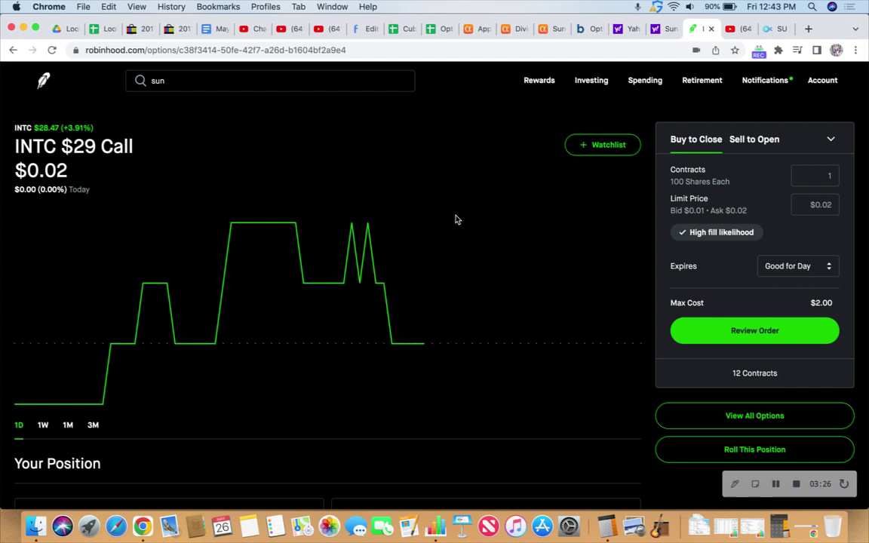
scroll(455, 219, down, 3)
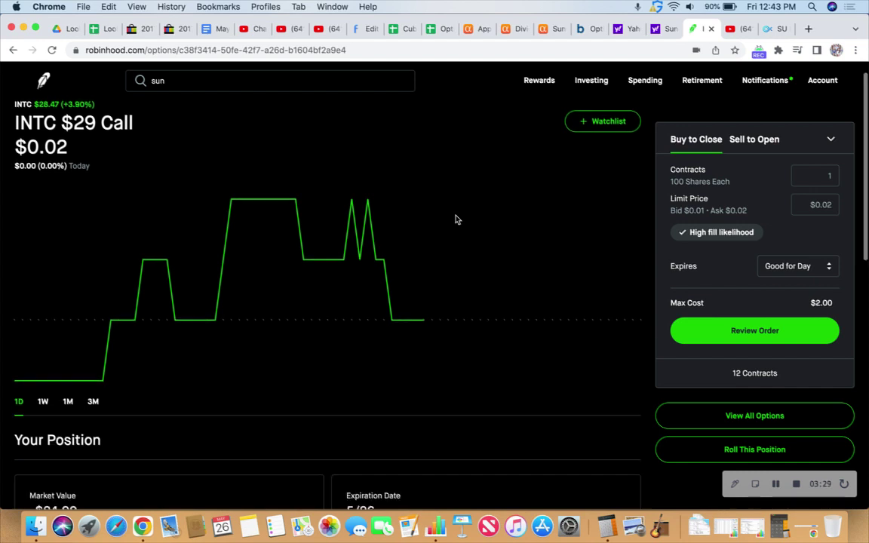
scroll(456, 220, up, 3)
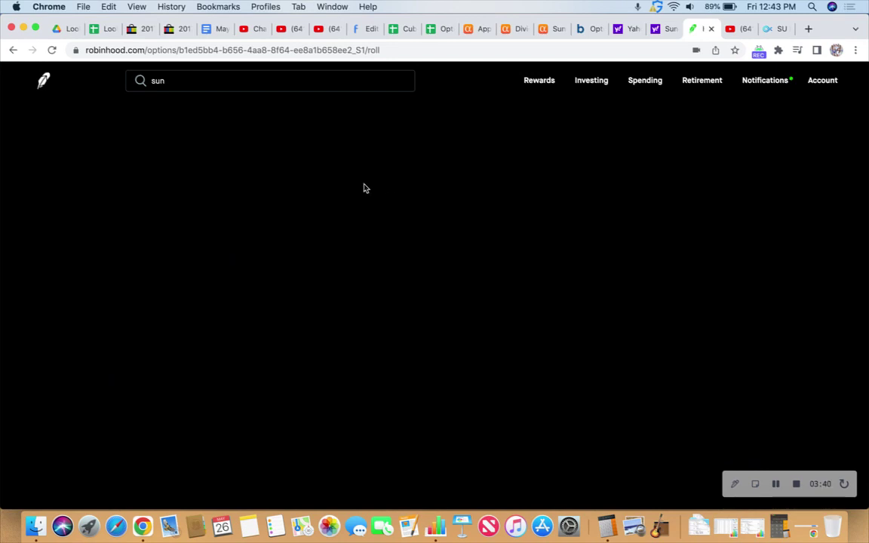
- Open the JNJ $155 Put position, then switch to the Seeking Alpha Suncor (SU) tab
click(43, 81)
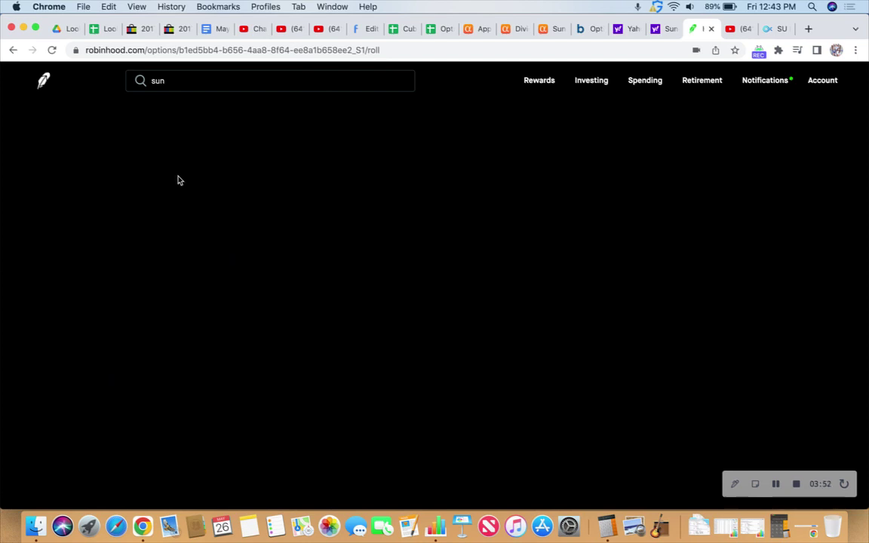
click(43, 79)
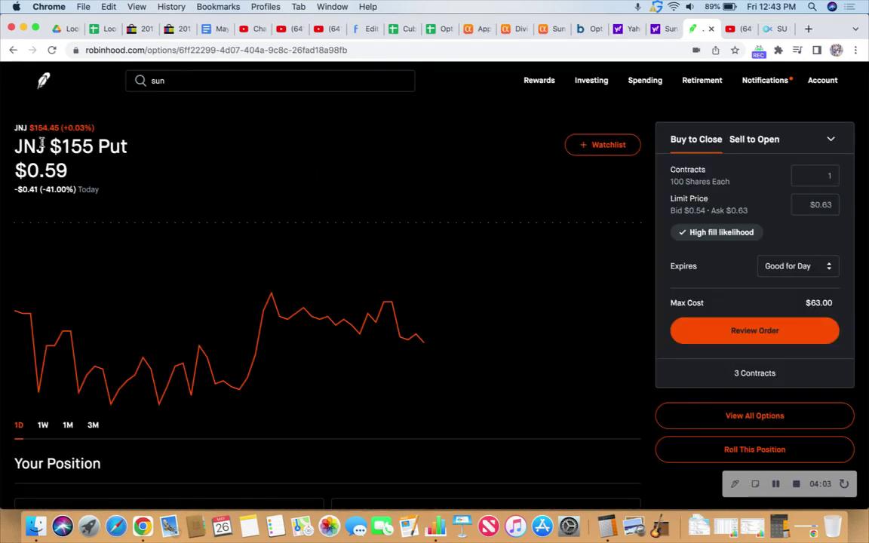
drag(51, 143, 94, 145)
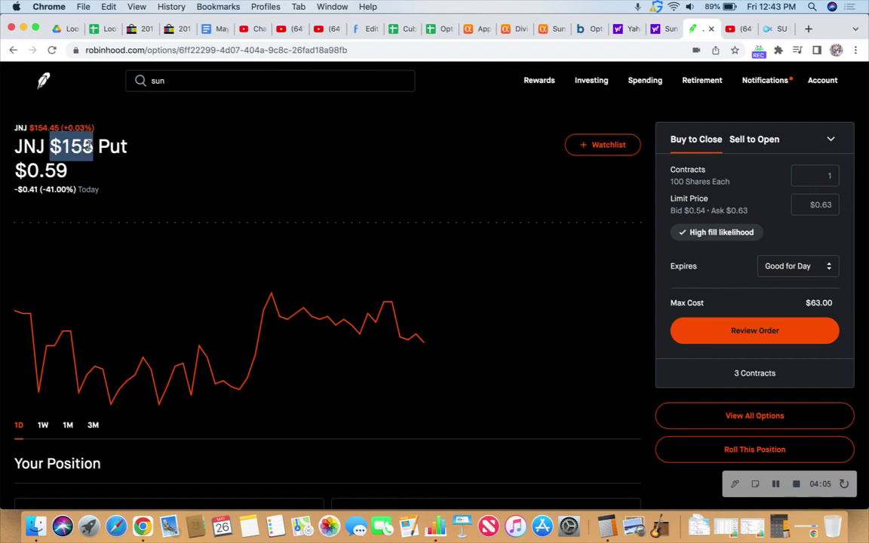
click(168, 151)
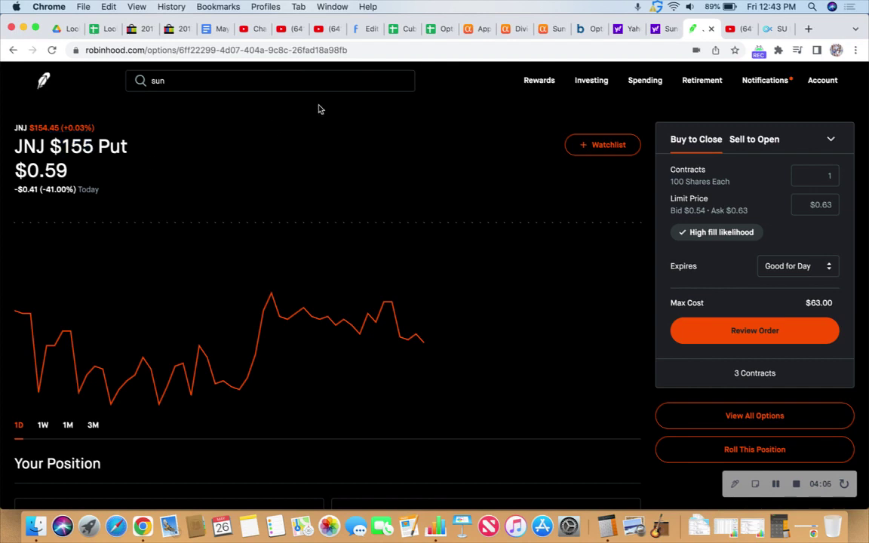
click(551, 30)
- Search 'jnj' on Seeking Alpha and open the Johnson & Johnson summary page
click(211, 85)
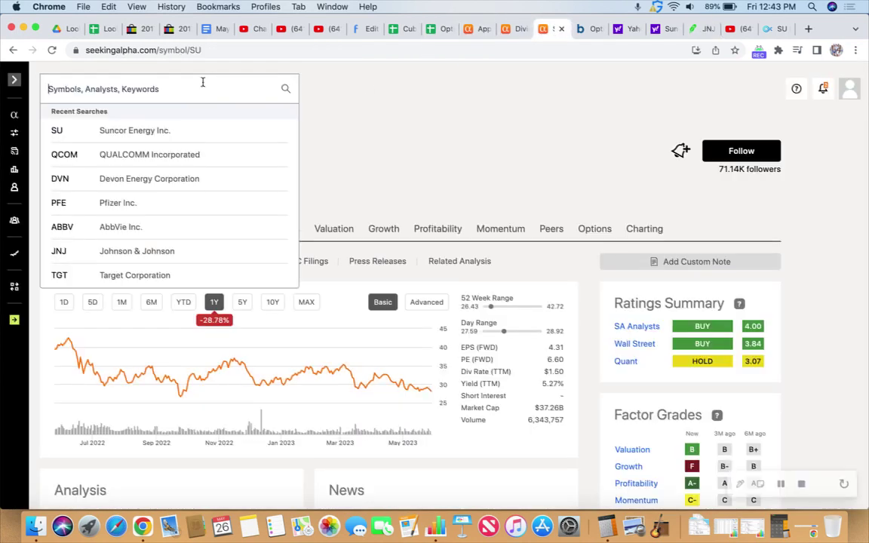
text(jnj)
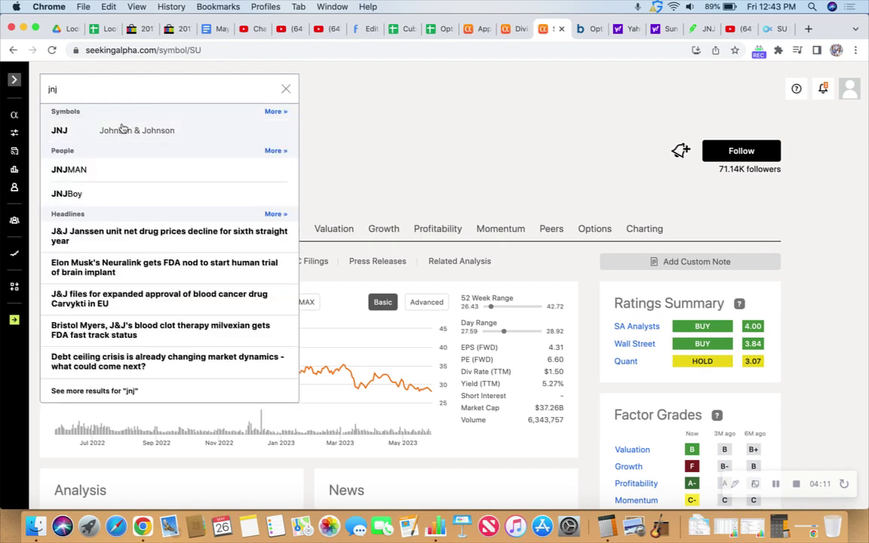
click(110, 131)
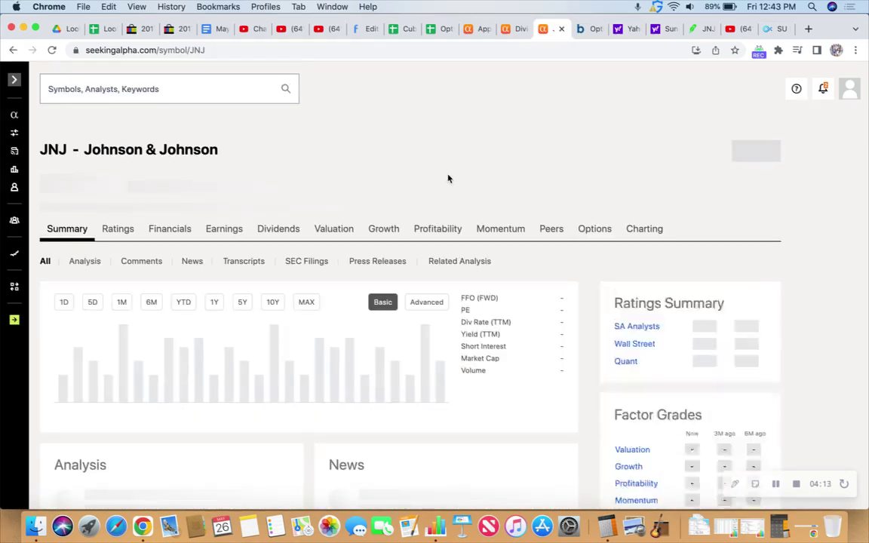
scroll(591, 326, down, 3)
scroll(591, 325, down, 5)
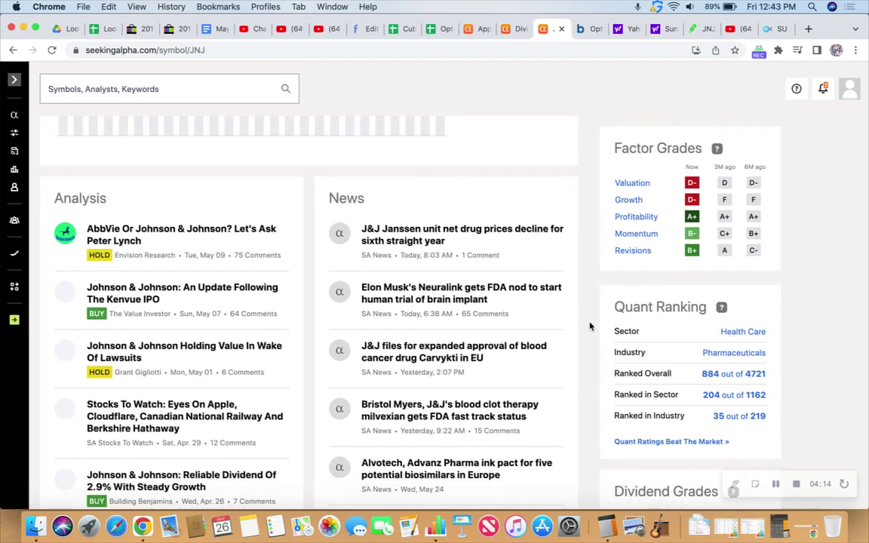
scroll(591, 325, up, 8)
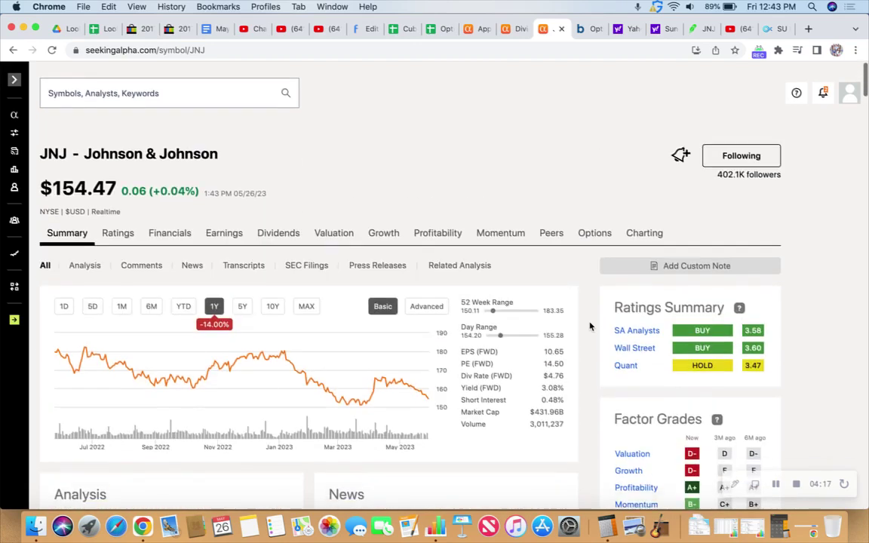
- Open JNJ's Dividends tab and review the 06/06/2023 payout date
click(278, 229)
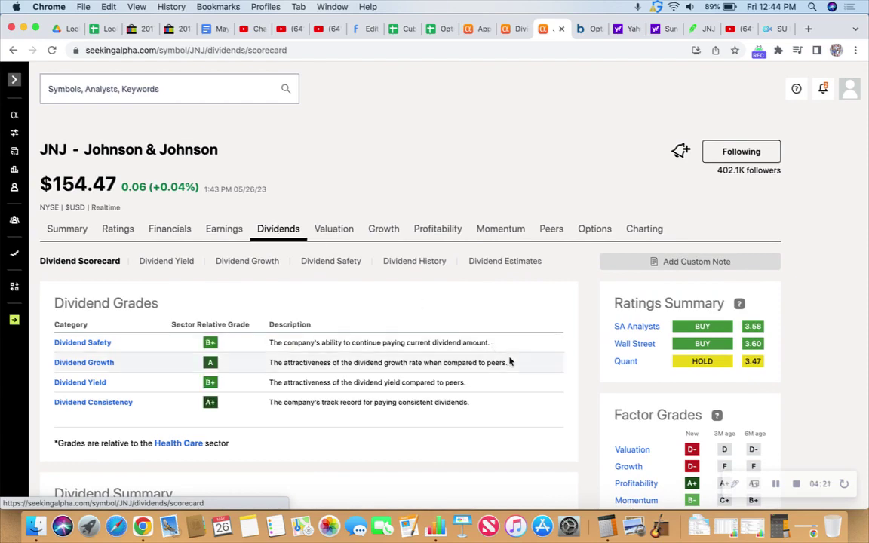
scroll(509, 358, down, 5)
scroll(509, 358, up, 1)
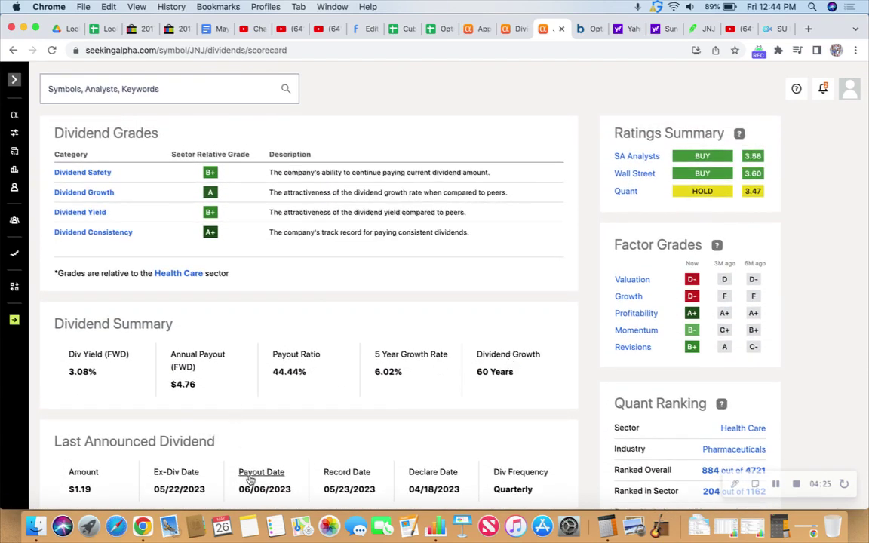
drag(239, 490, 292, 490)
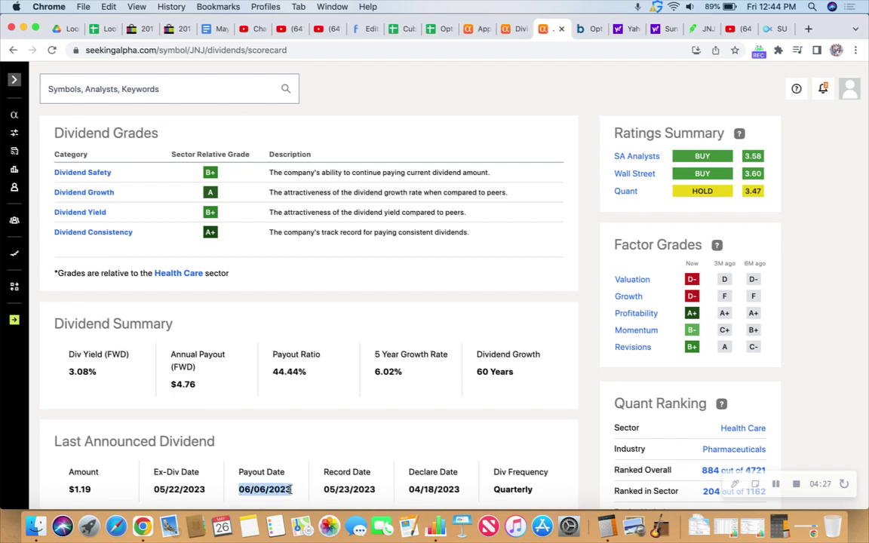
click(590, 370)
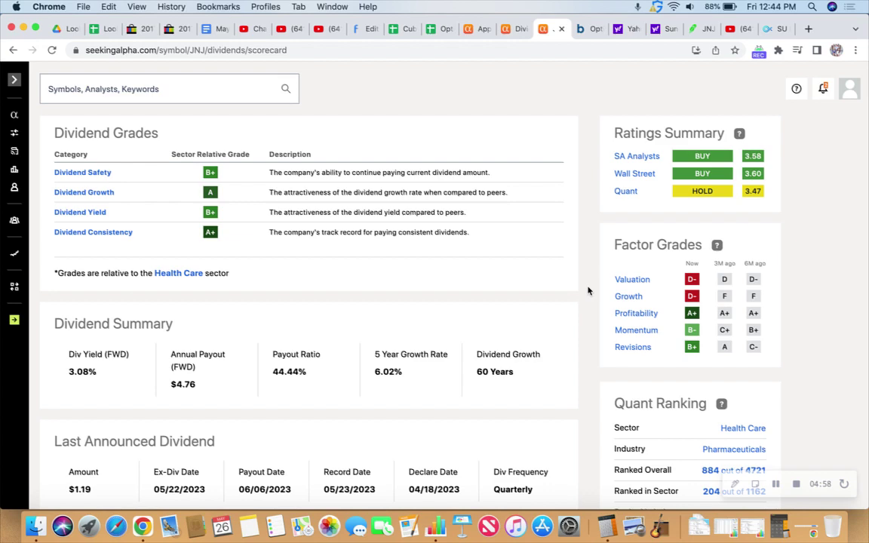
- Review JNJ's dividend scorecard grades and summary, then return to the Robinhood JNJ $155 Put tab
scroll(588, 290, up, 2)
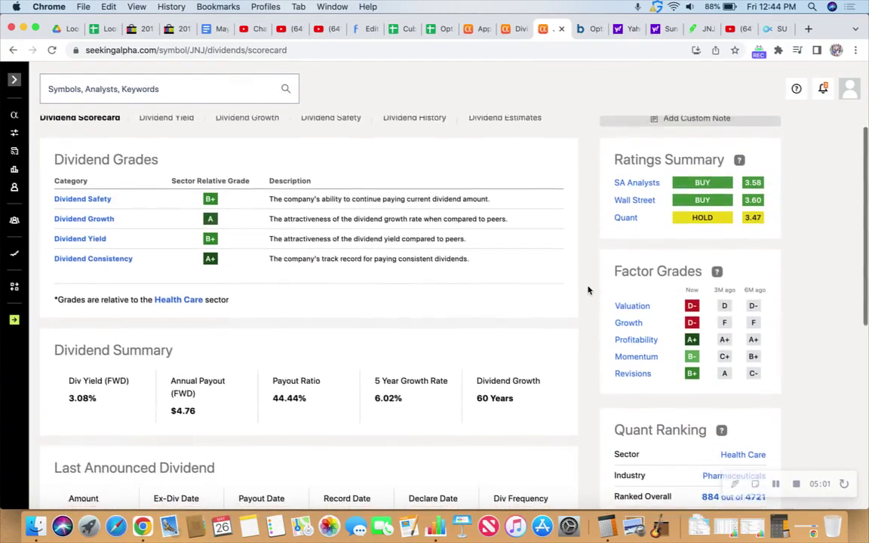
scroll(588, 290, down, 1)
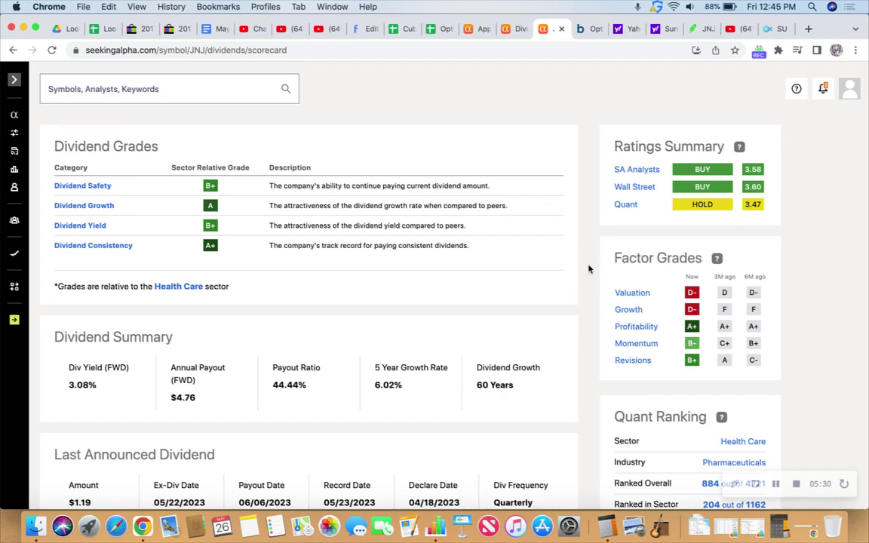
scroll(588, 274, up, 2)
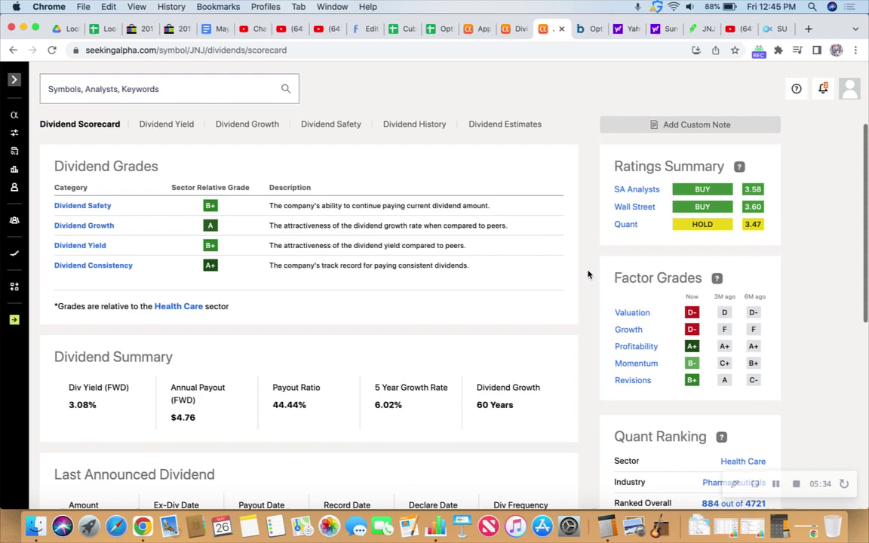
scroll(588, 274, down, 1)
scroll(588, 274, down, 1)
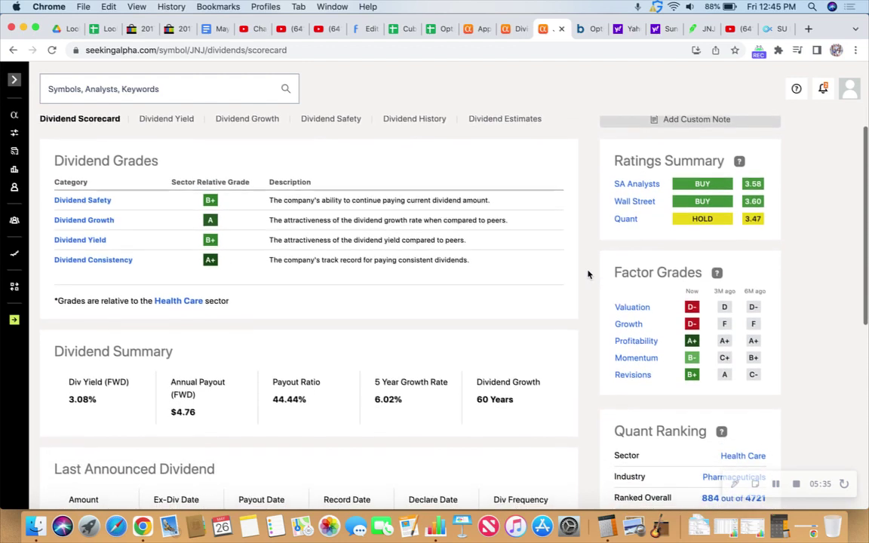
scroll(588, 274, up, 1)
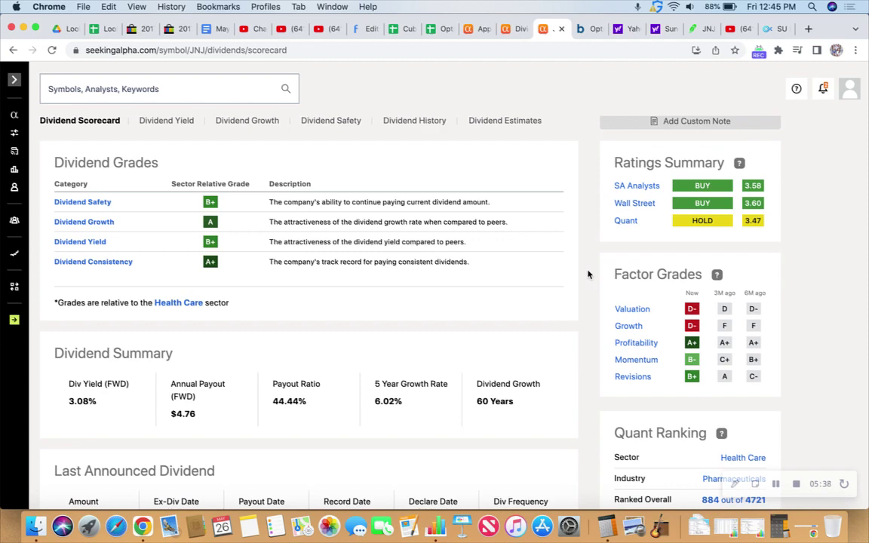
scroll(588, 274, up, 4)
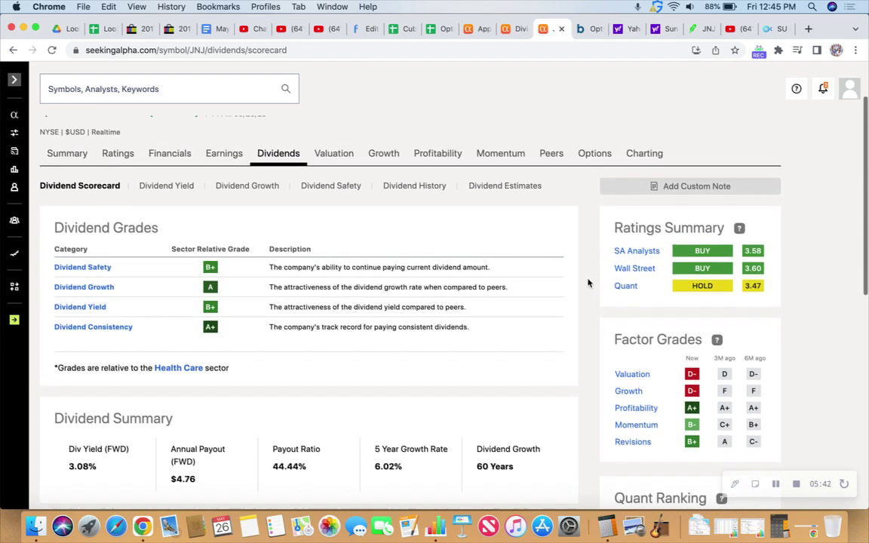
scroll(586, 329, up, 5)
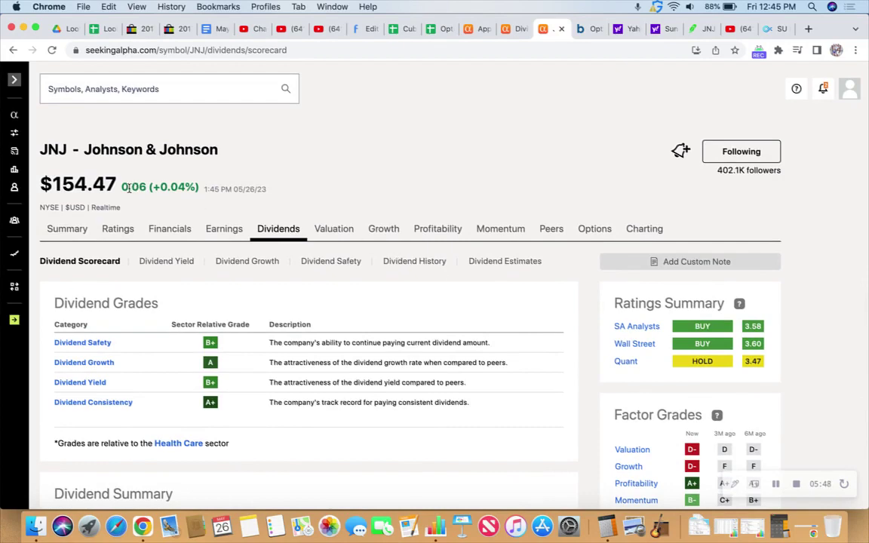
scroll(198, 268, down, 10)
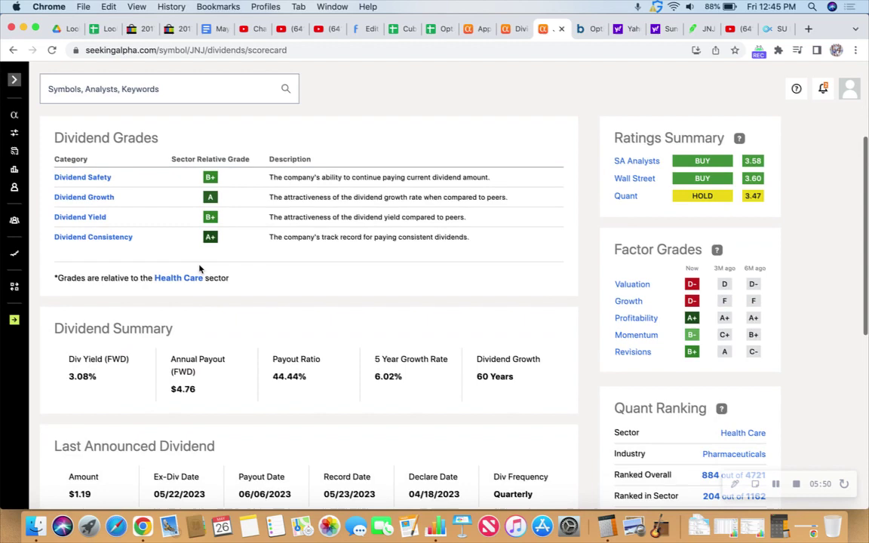
scroll(200, 270, up, 10)
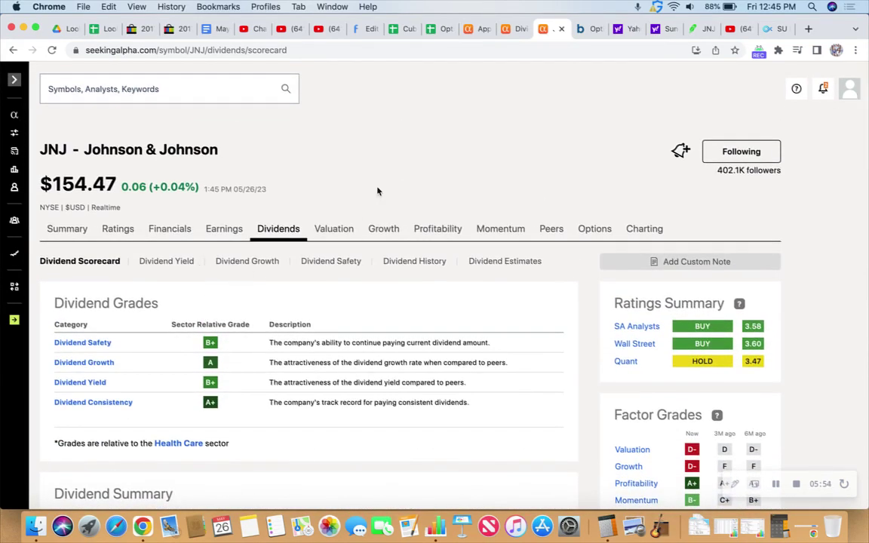
click(699, 30)
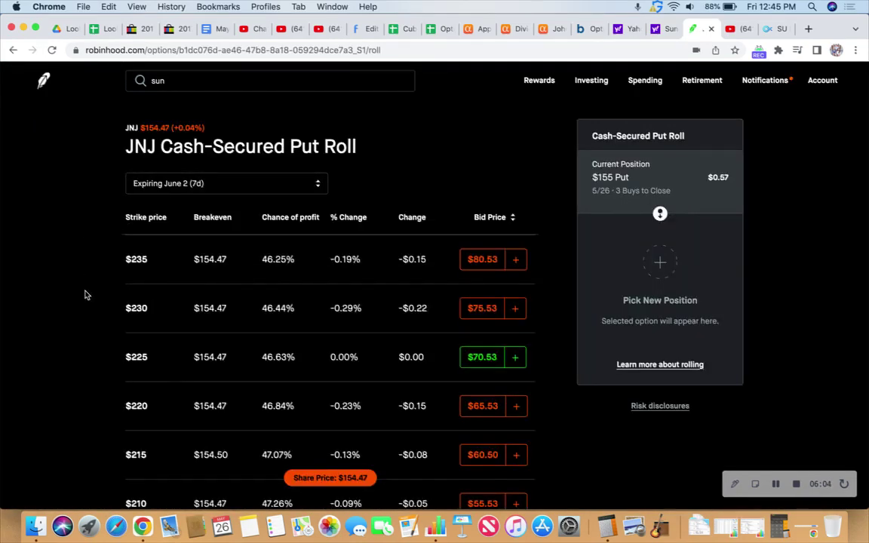
- Roll the three JNJ $155 puts to the June 2 $155 strike at a $0.89 limit for $267 credit
scroll(316, 468, down, 15)
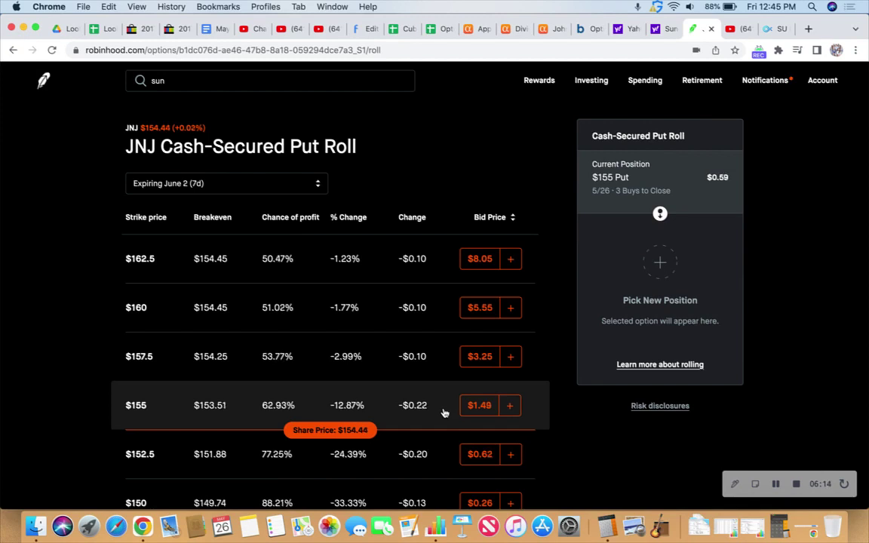
click(509, 407)
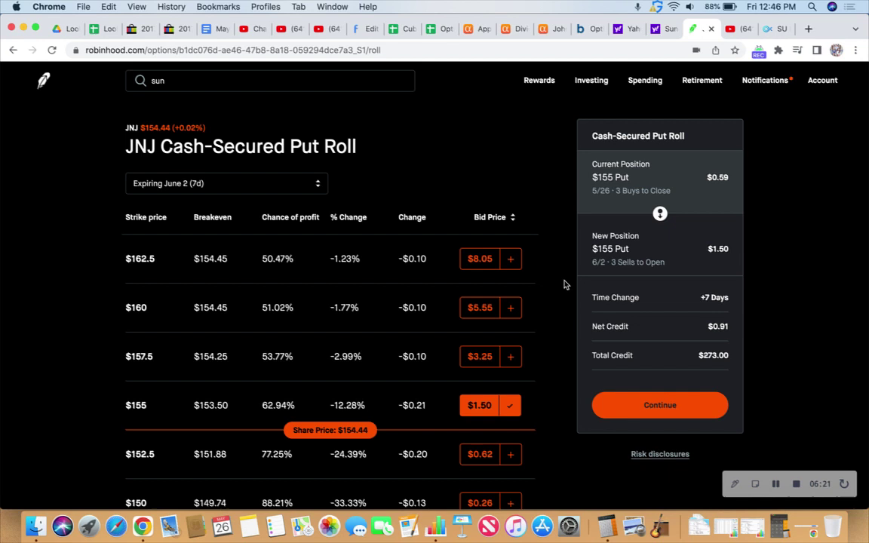
click(658, 409)
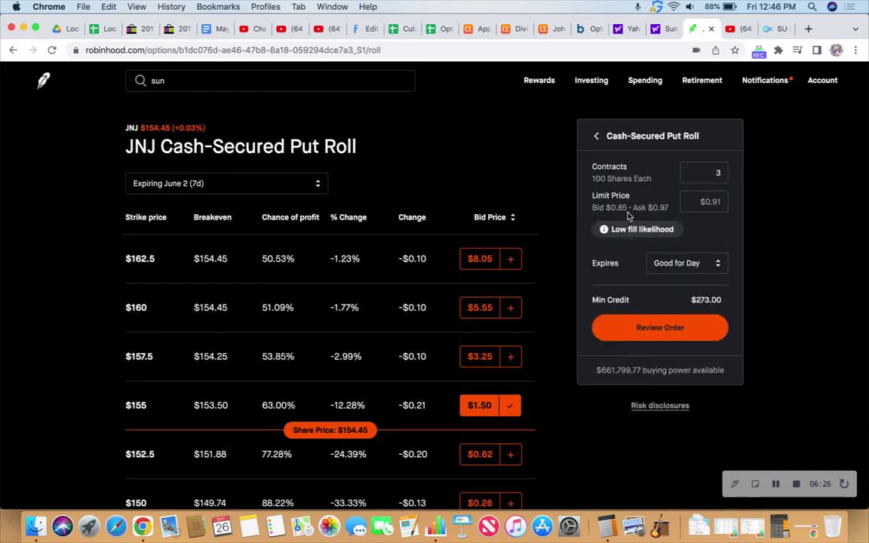
click(653, 198)
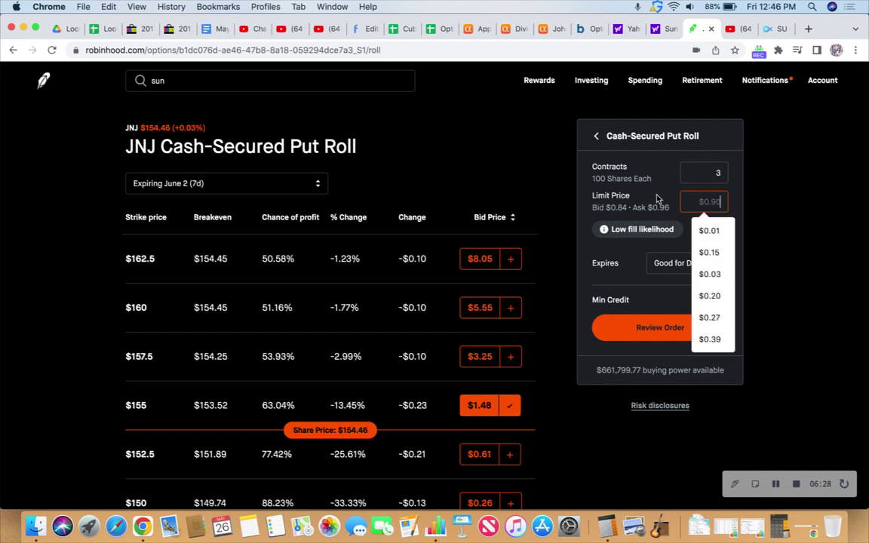
text(0.89)
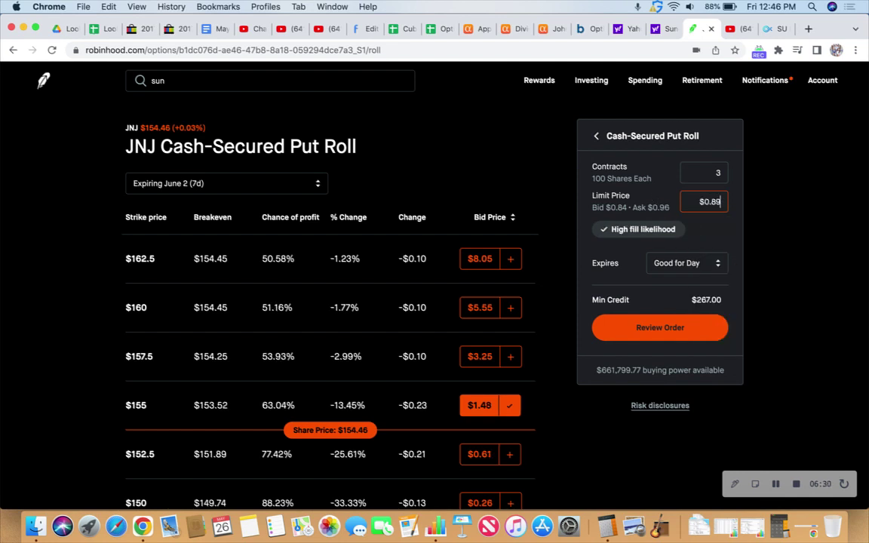
click(661, 327)
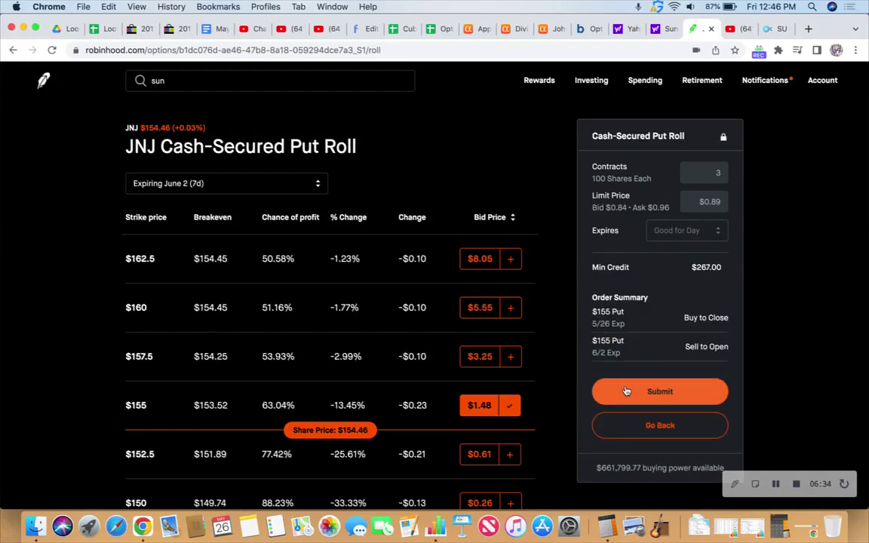
click(658, 392)
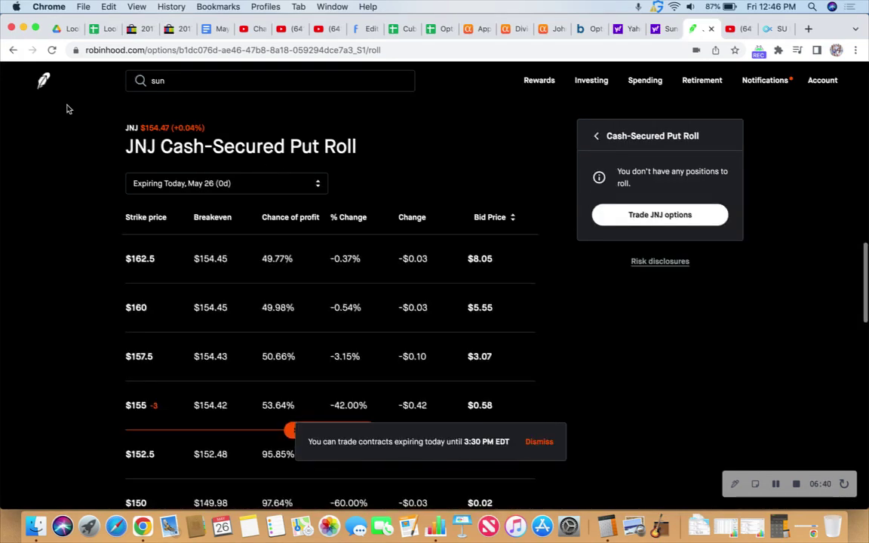
- Leave the JNJ roll and go back to the Robinhood portfolio home page
click(43, 80)
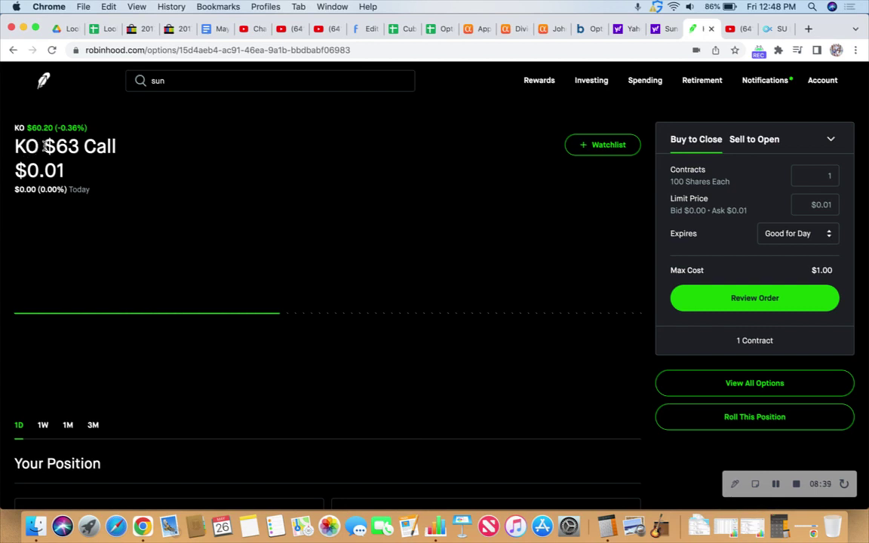
- View Coca-Cola's one-week price chart, then return home to the 5/26 options list
click(48, 130)
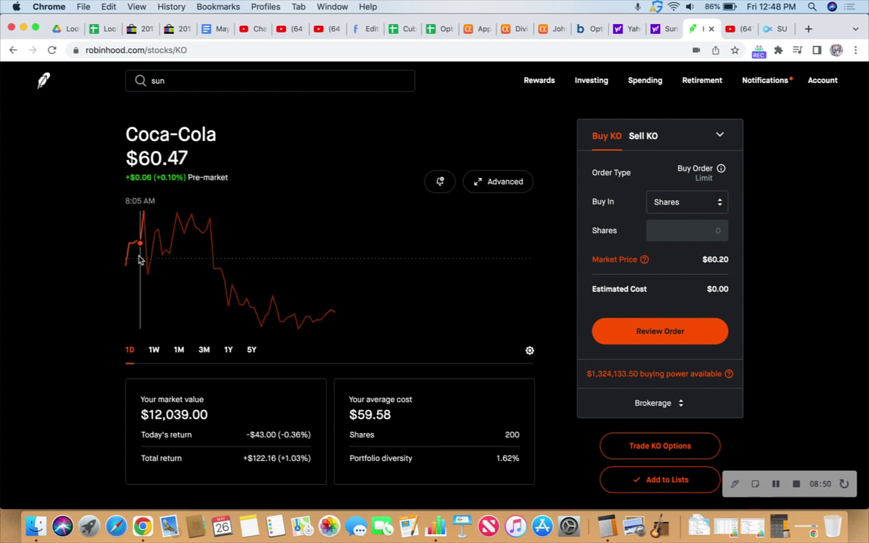
click(153, 351)
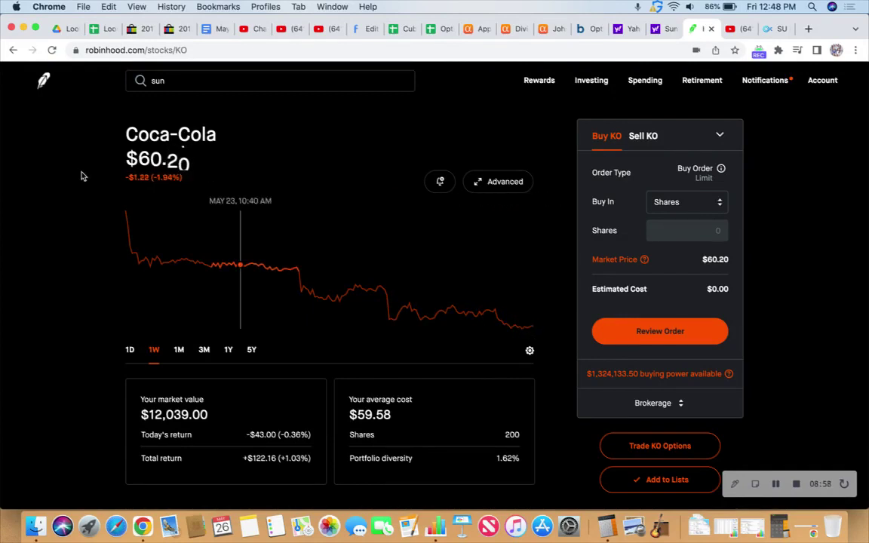
click(43, 80)
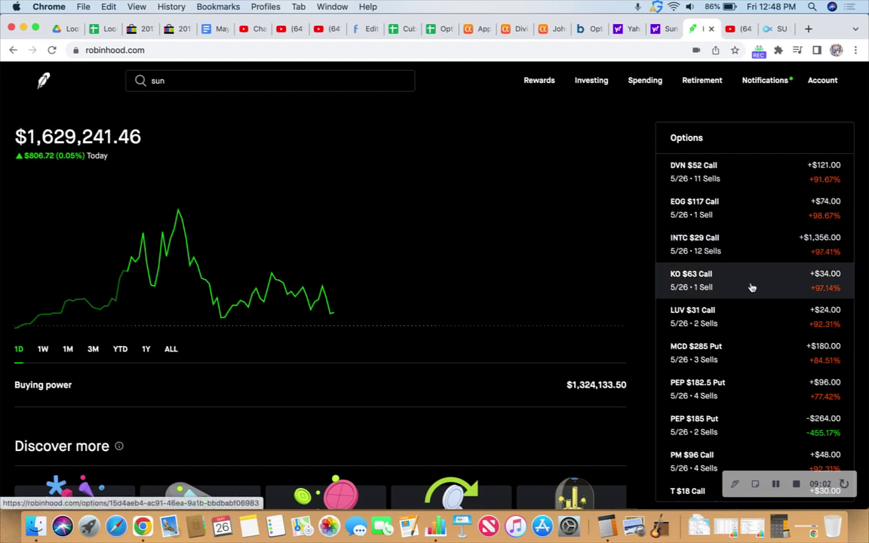
scroll(756, 252, down, 1)
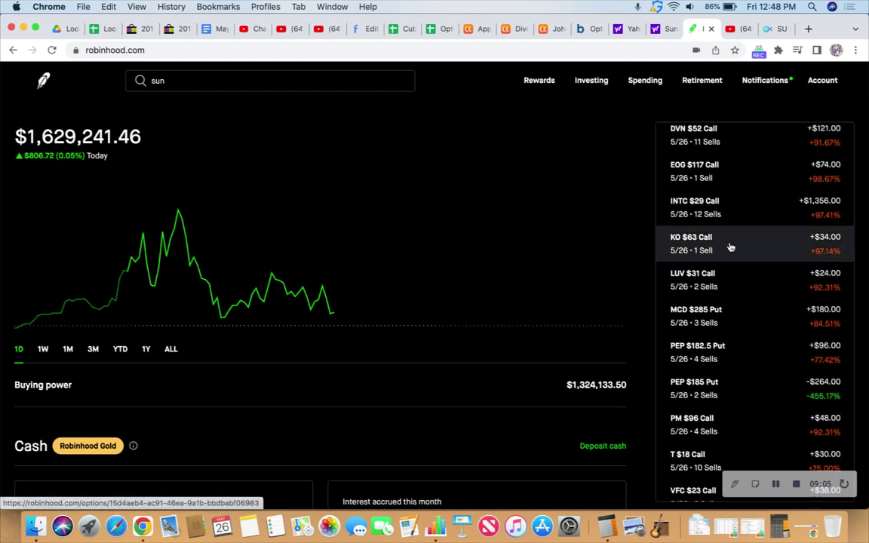
scroll(739, 244, down, 1)
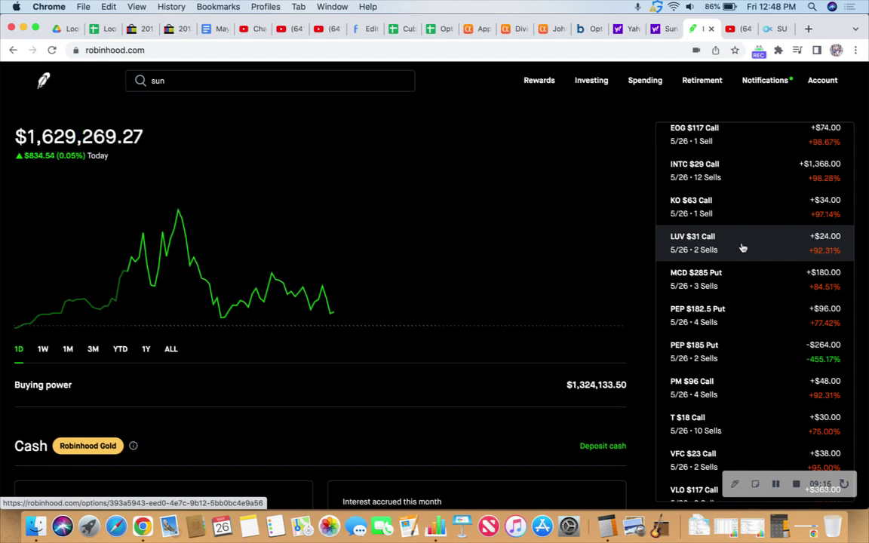
- Roll the two LUV $31 covered calls to the June 2 $31 strike at a $0.07 limit for $14 credit
click(742, 248)
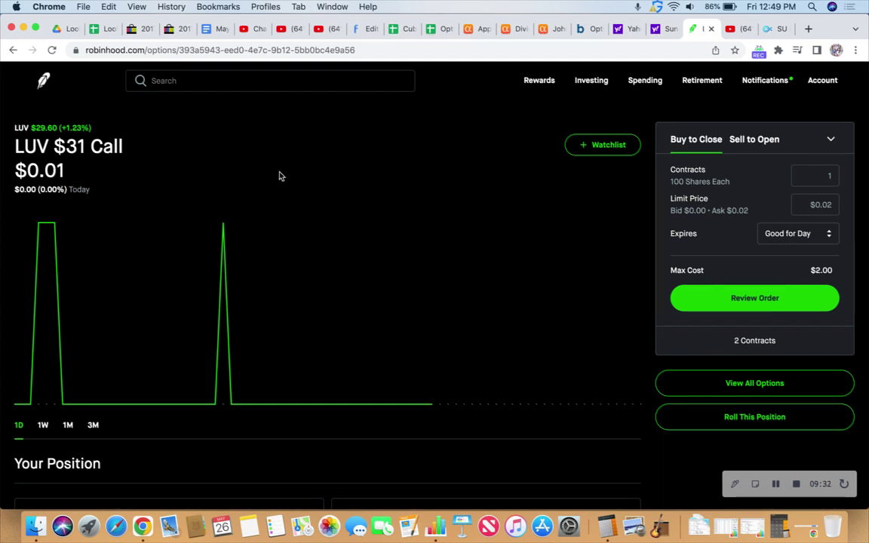
click(736, 418)
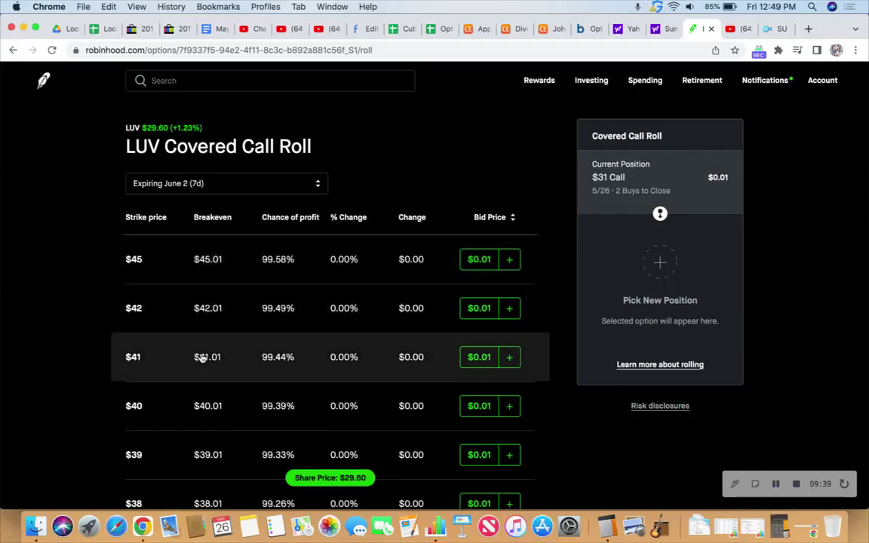
scroll(219, 377, down, 10)
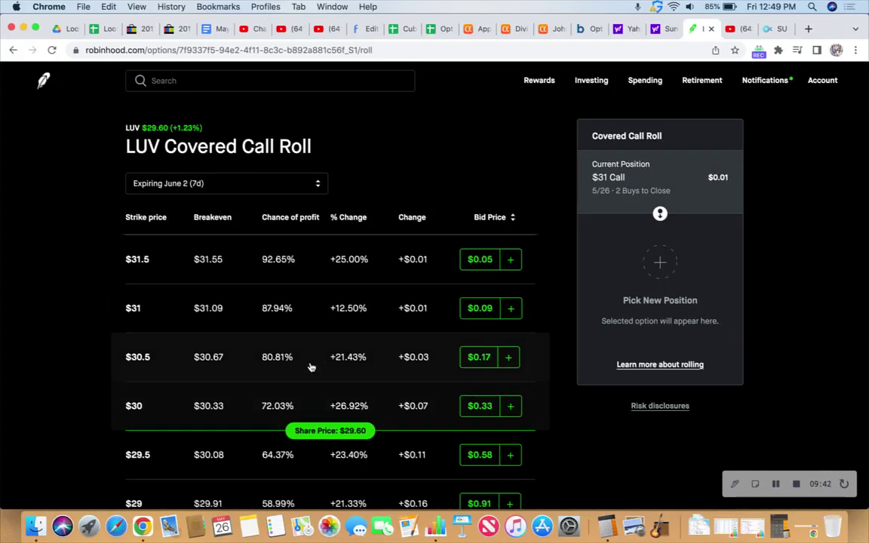
click(511, 309)
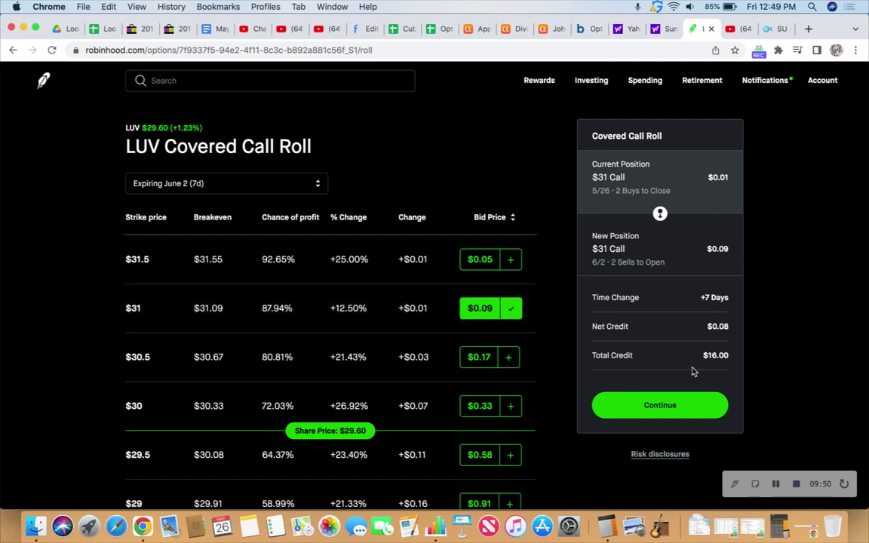
click(658, 407)
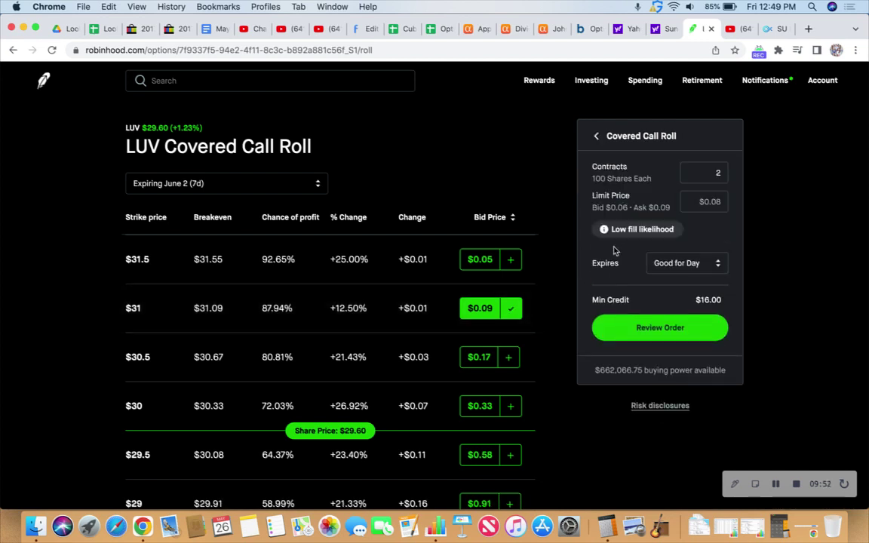
click(705, 201)
text(0.07)
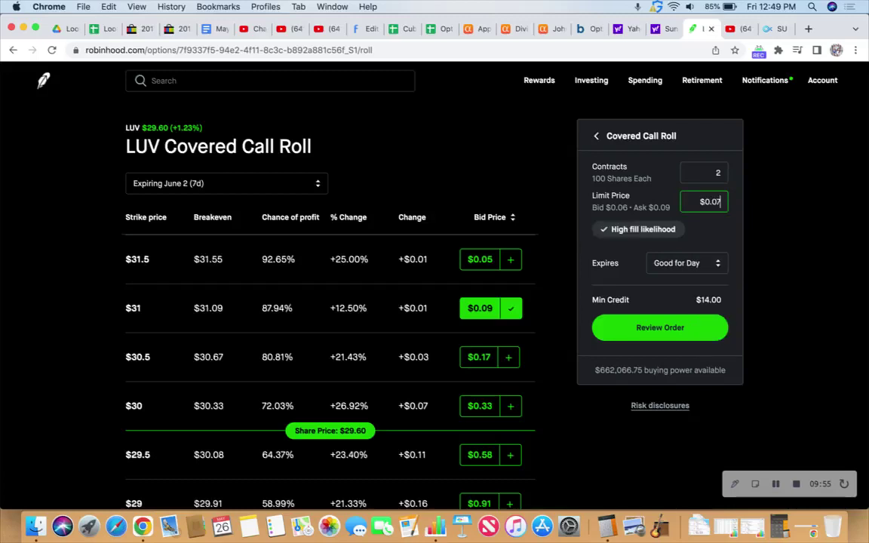
click(647, 325)
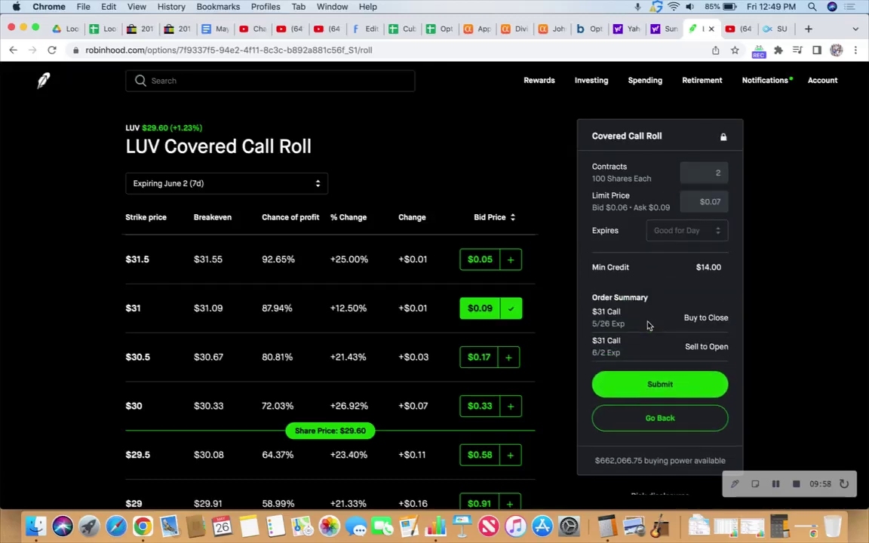
click(654, 392)
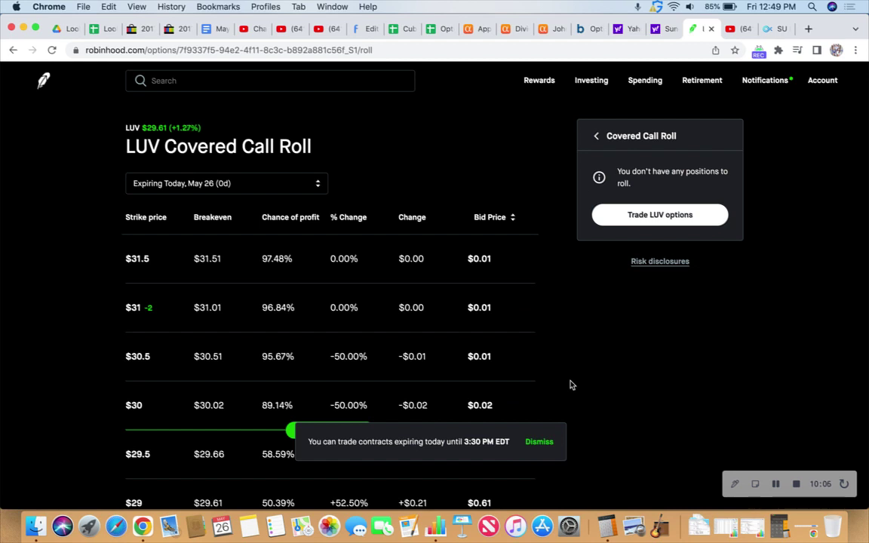
- Compute 14 × 50 = 700 in Calculator, then minimize it
click(607, 525)
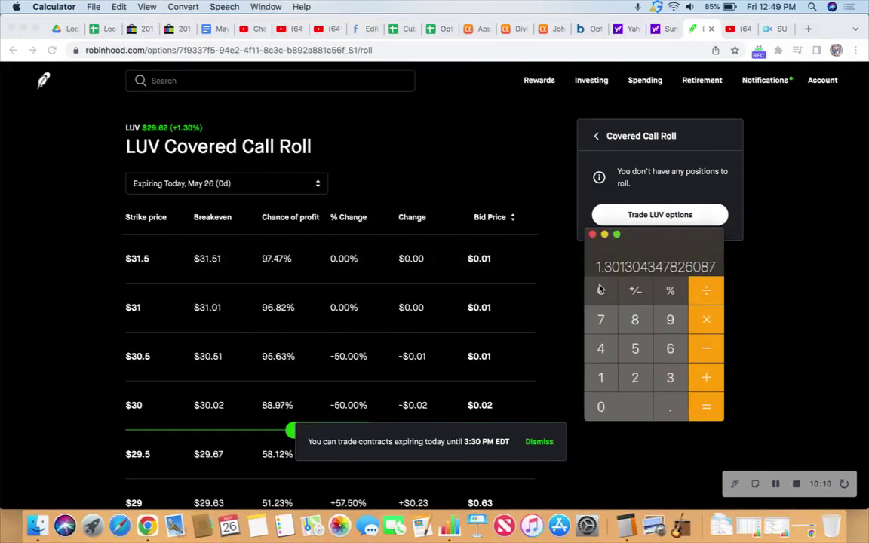
click(600, 294)
text(14)
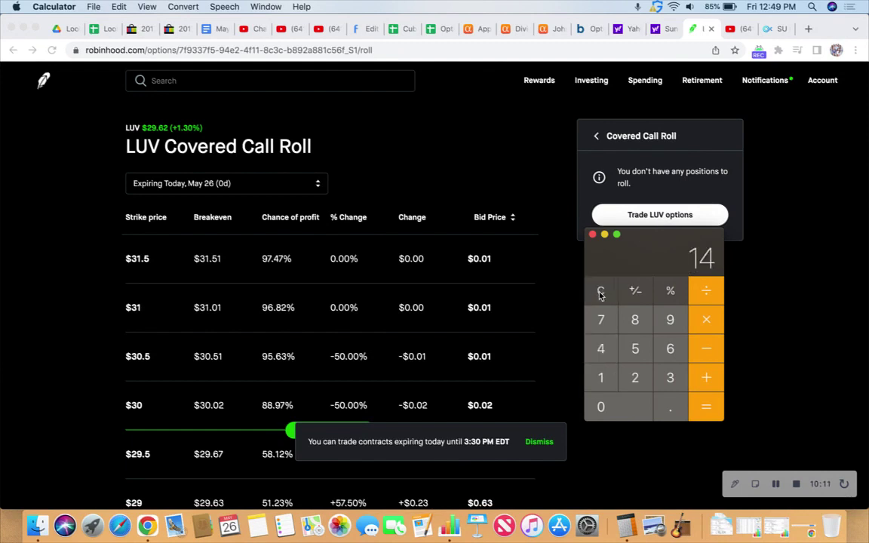
key(asterisk)
text(50)
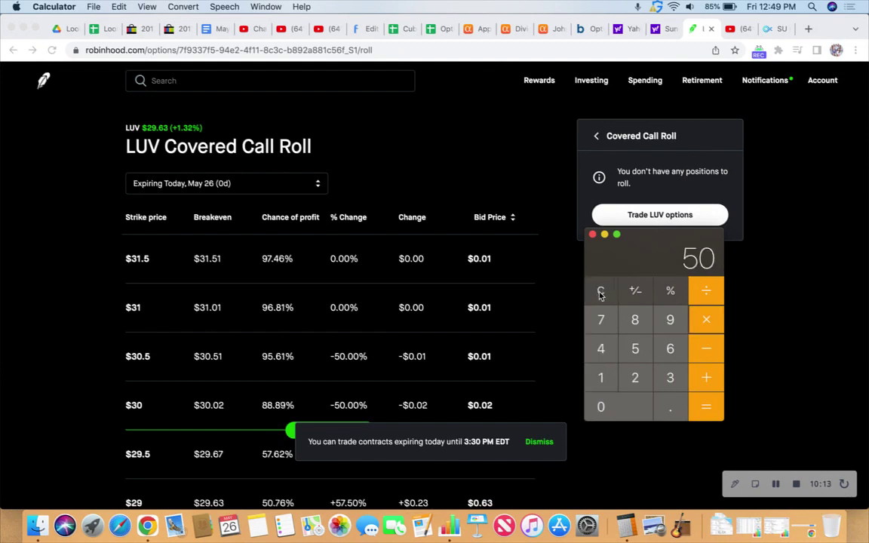
key(Return)
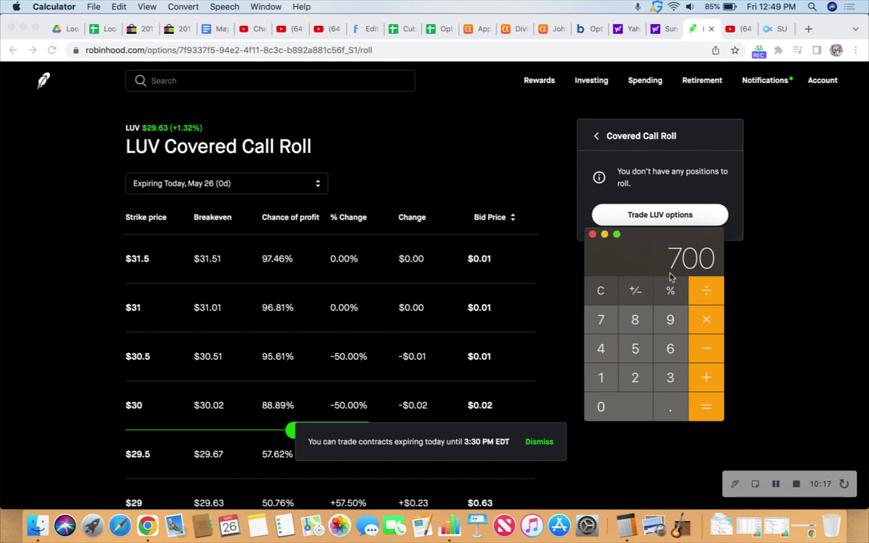
click(604, 235)
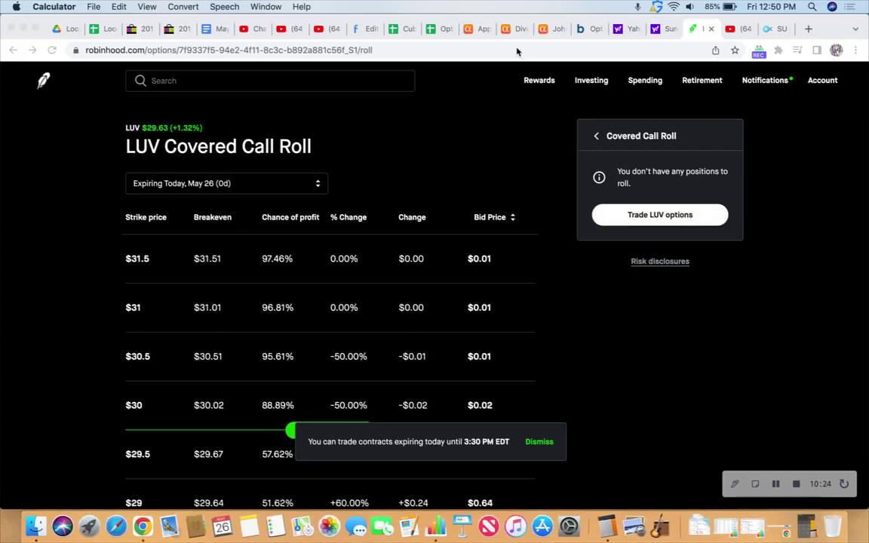
- Look up LUV on Seeking Alpha and highlight its $0.36 annual dividend payout
click(552, 31)
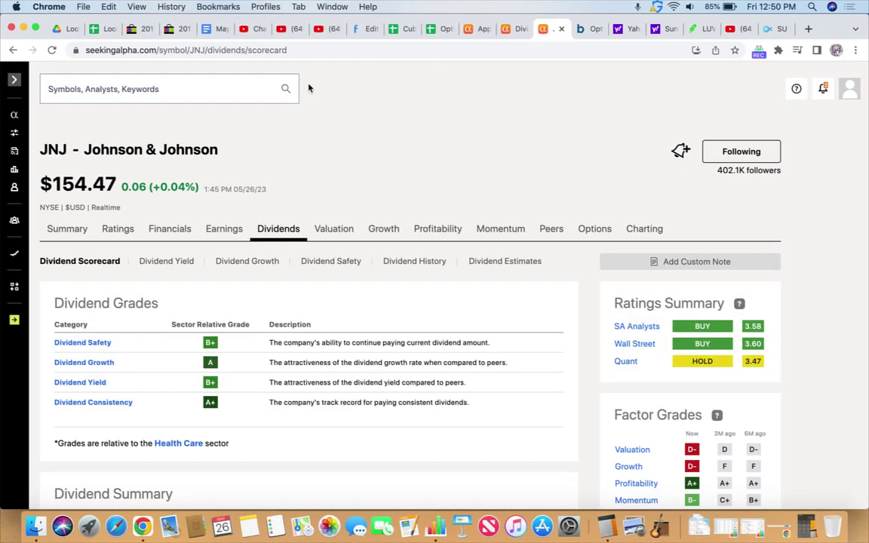
click(204, 86)
text(luv)
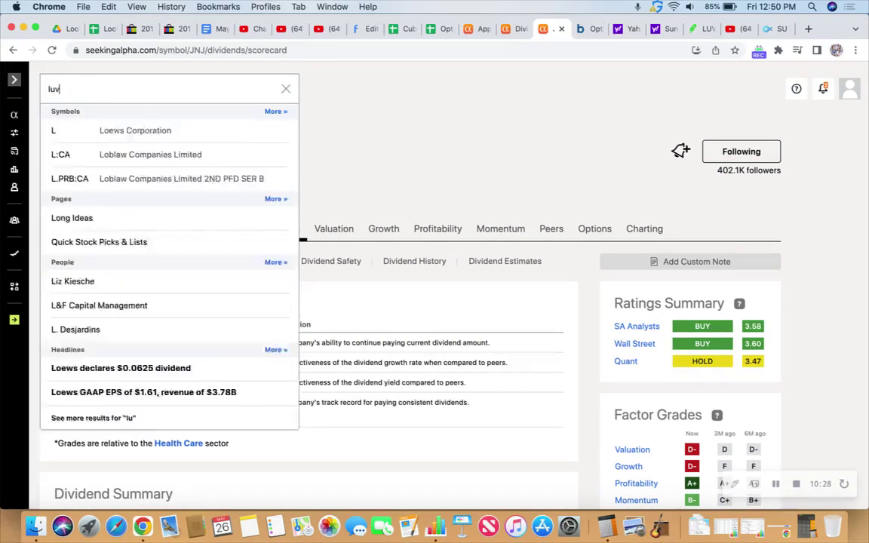
click(117, 131)
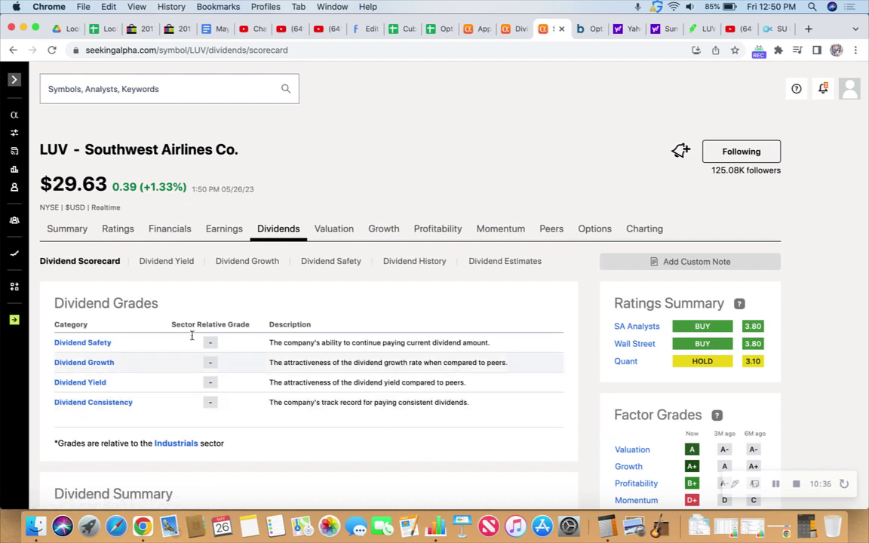
scroll(188, 347, down, 5)
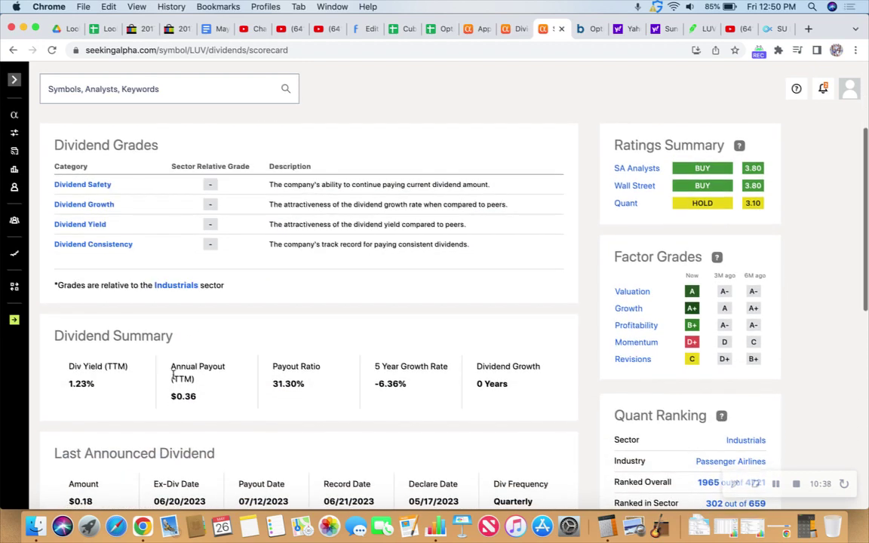
scroll(173, 375, down, 2)
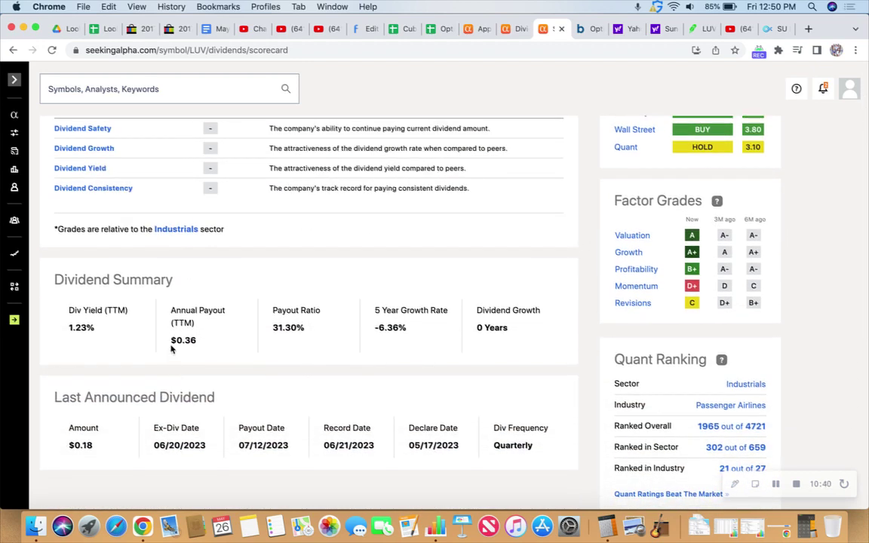
drag(170, 341, 196, 340)
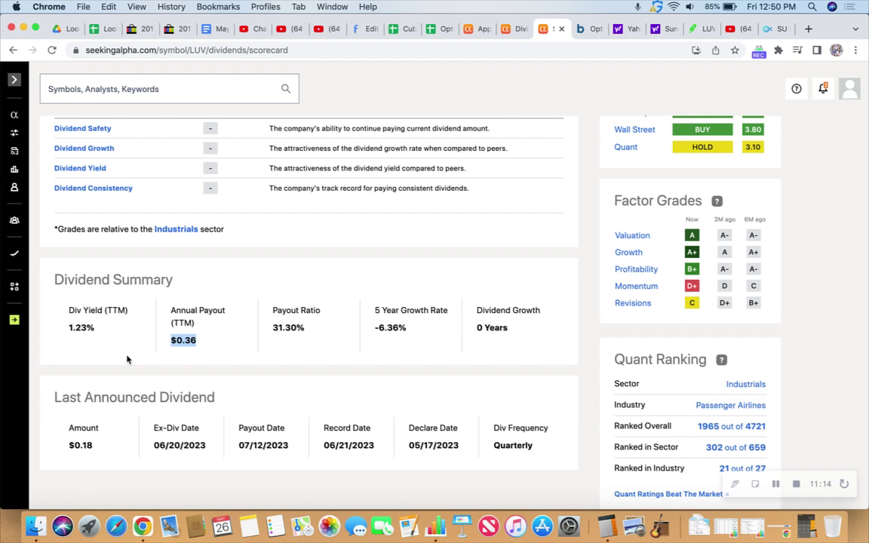
- Divide 772 by 6200 in Calculator (about 0.1245), then minimize it
click(605, 530)
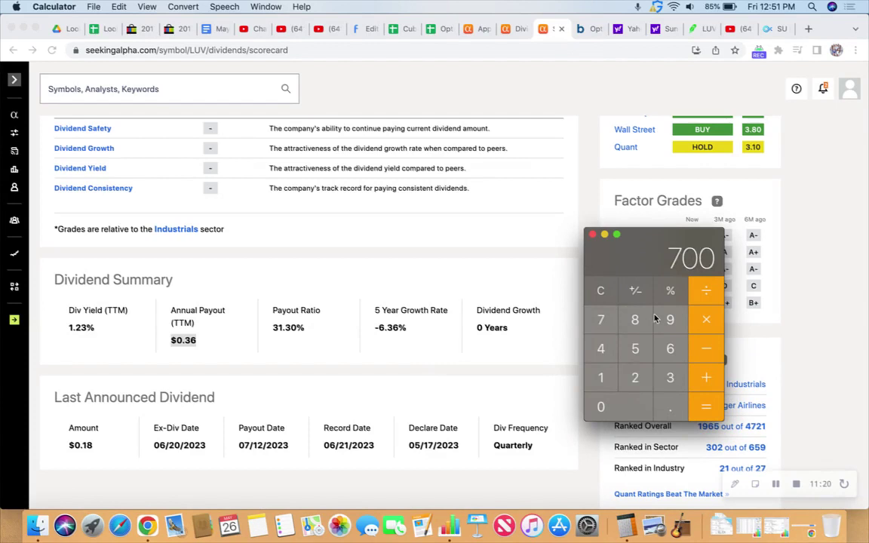
key(Escape)
text(772)
key(slash)
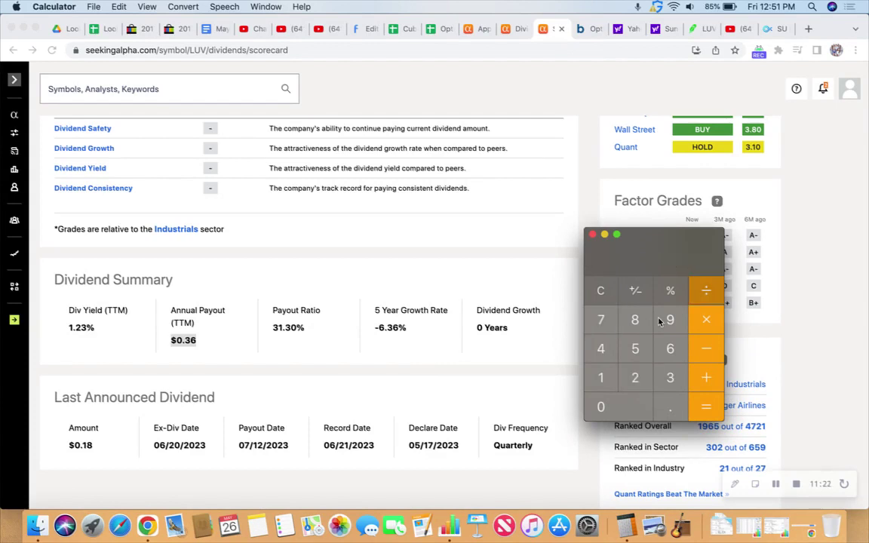
text(6200)
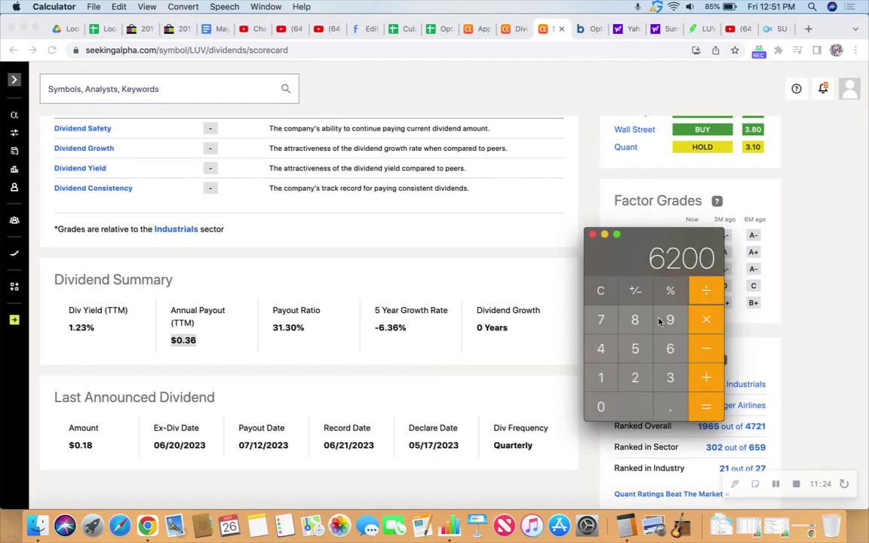
key(Return)
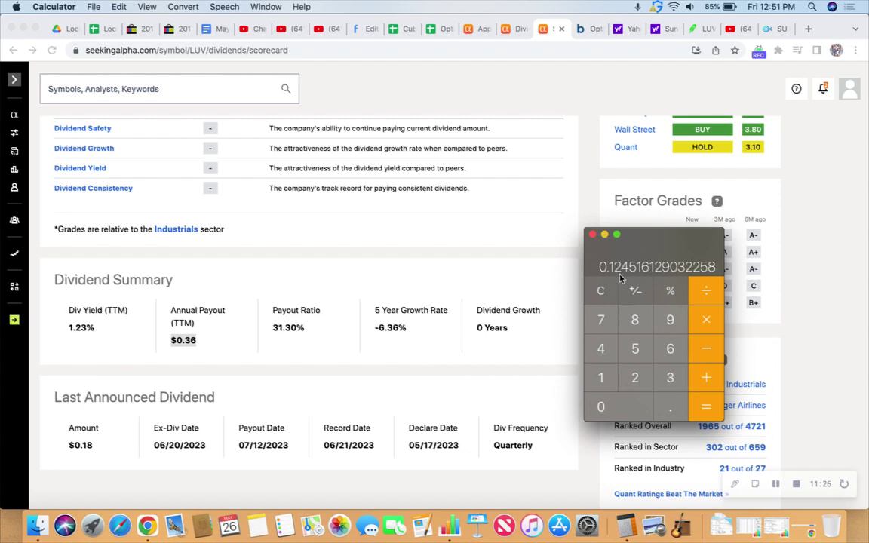
click(604, 234)
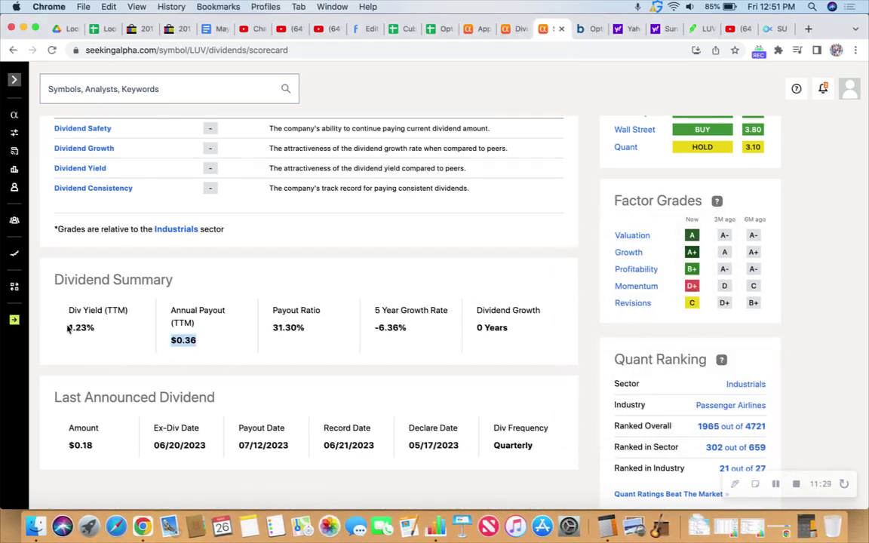
drag(70, 328, 95, 327)
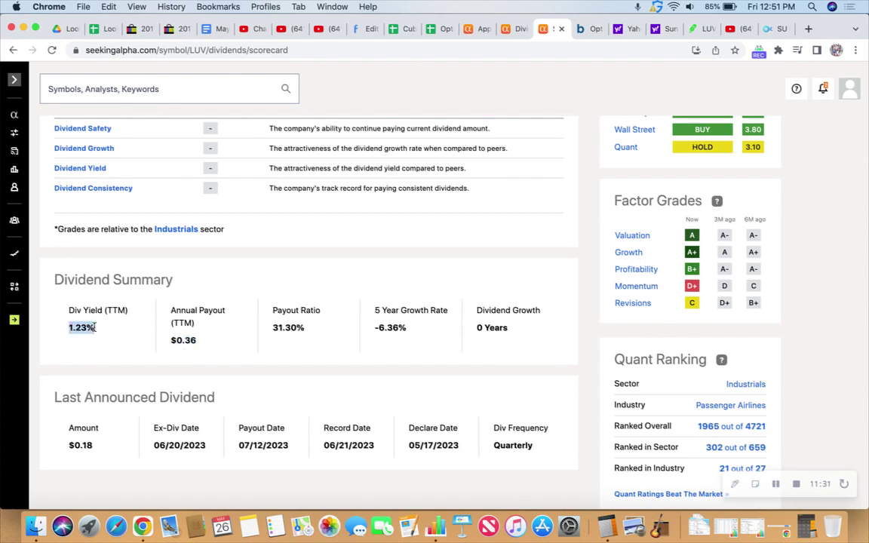
click(49, 340)
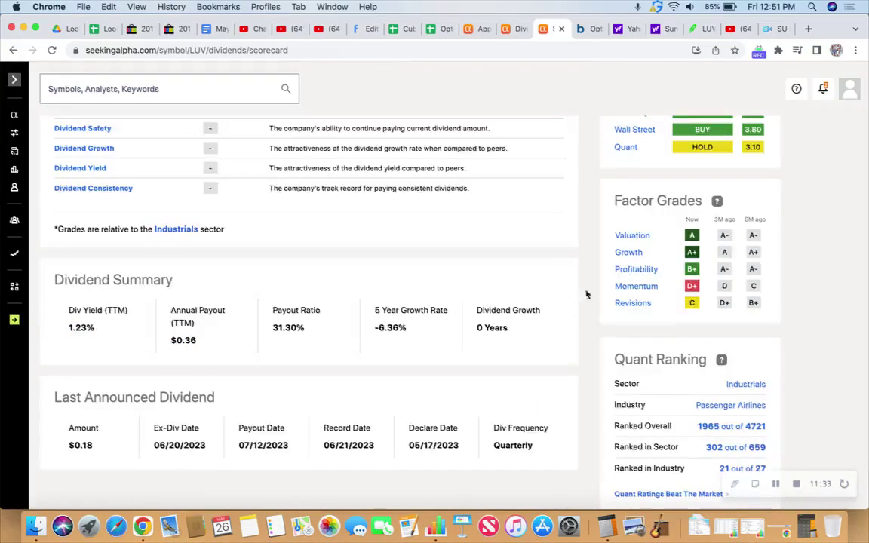
scroll(588, 293, up, 3)
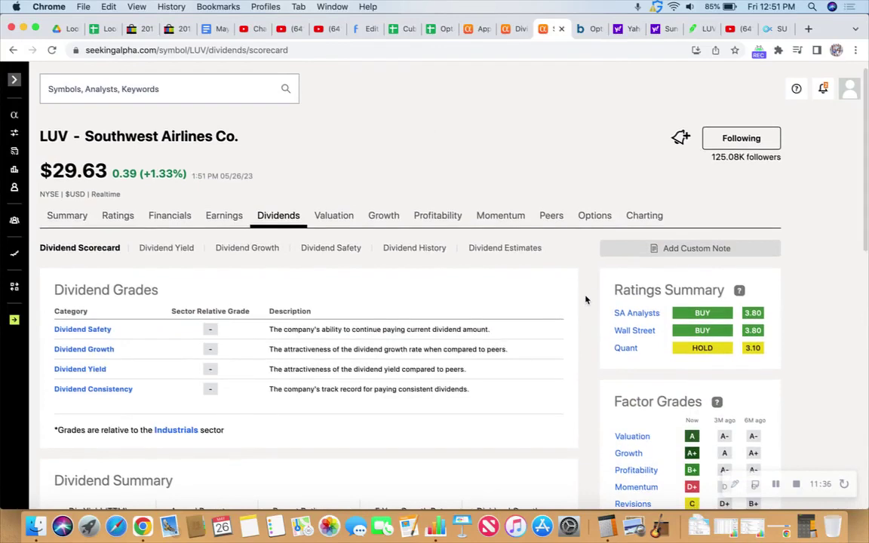
- Switch back to Robinhood and scroll the home page to the MCD $285 Put position
click(703, 30)
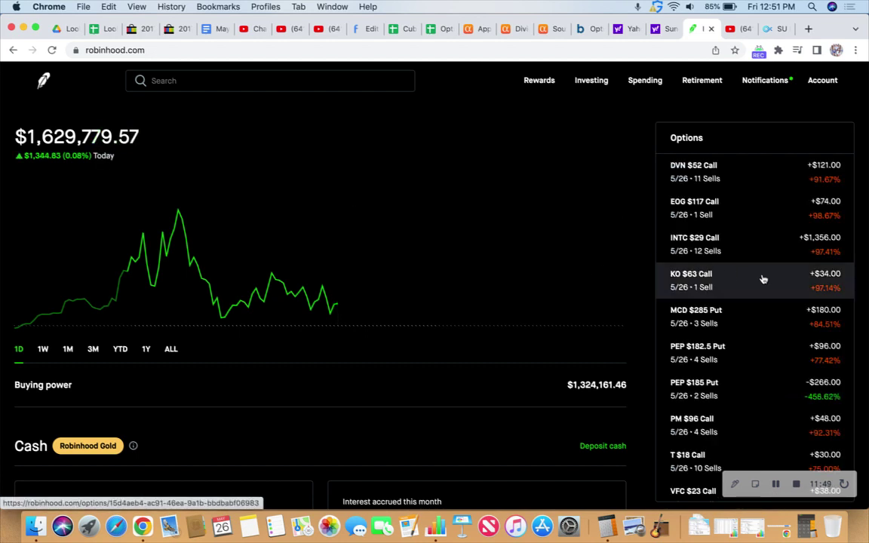
scroll(766, 246, down, 3)
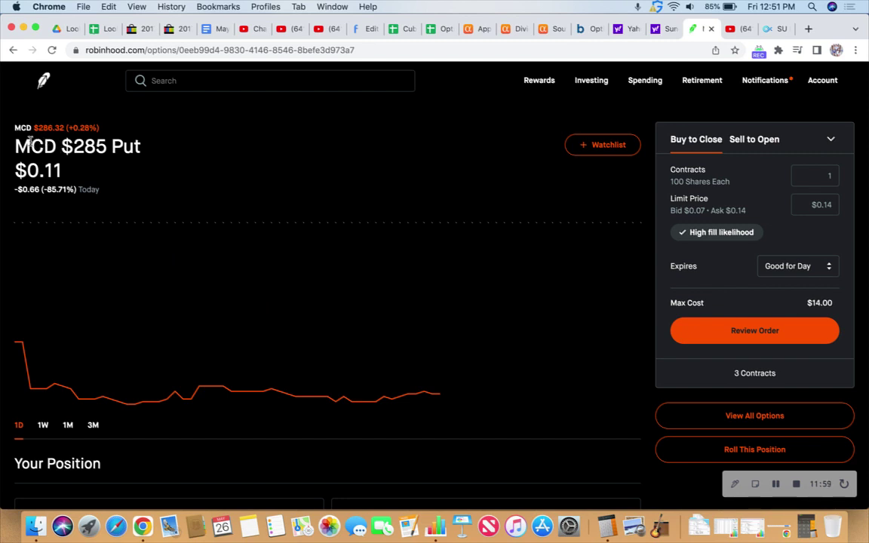
- Expand the MCD Put Credit Spread history entry showing $0.42 and $0.71 fills and $87 credit
scroll(317, 268, down, 5)
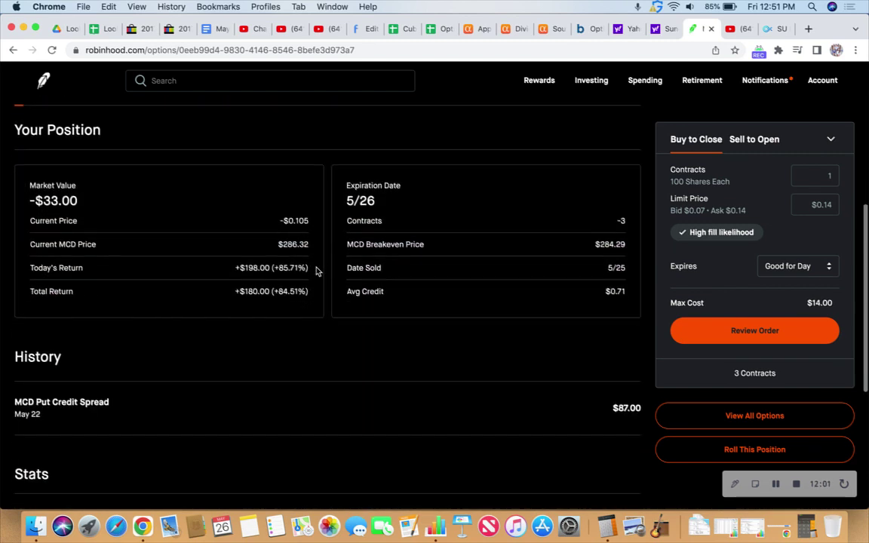
scroll(317, 272, down, 5)
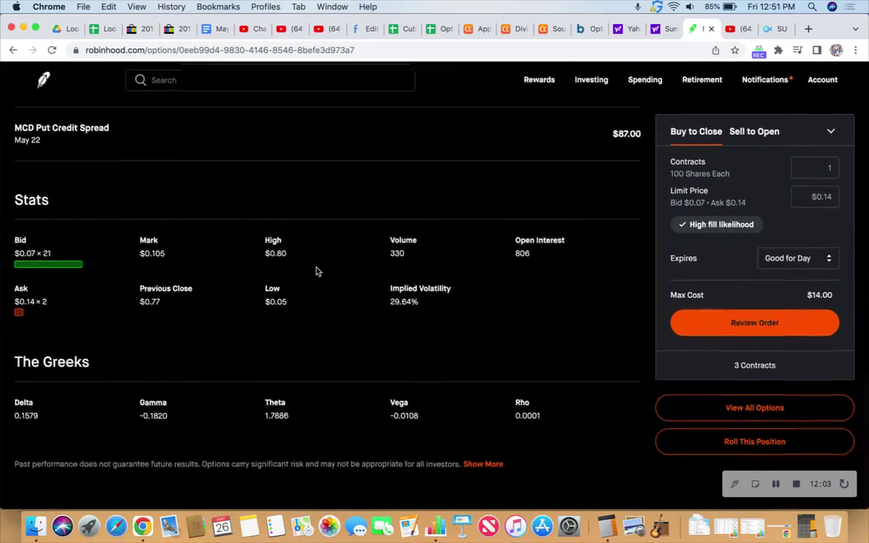
scroll(317, 271, up, 2)
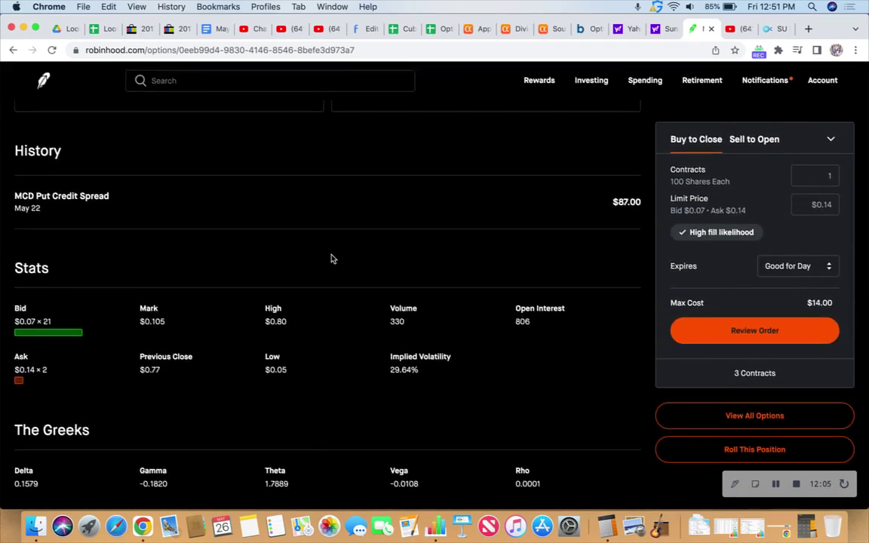
click(301, 202)
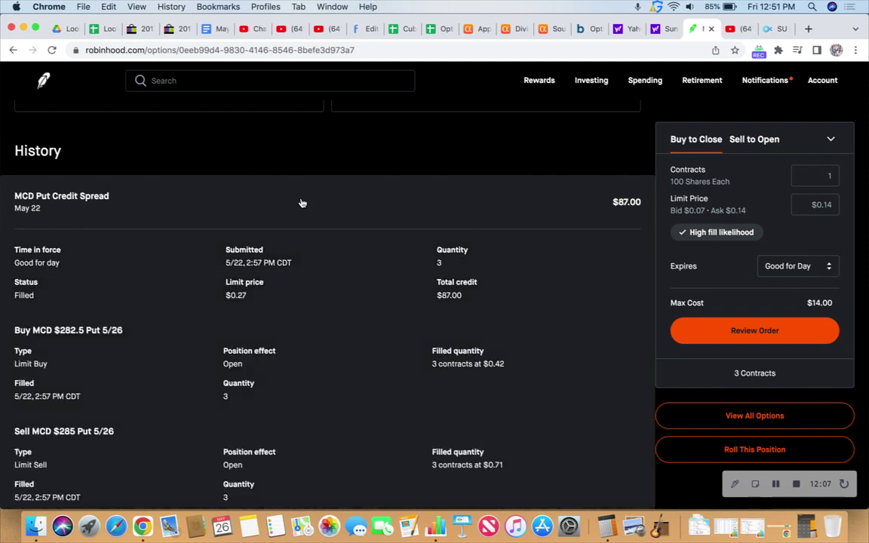
scroll(329, 213, down, 2)
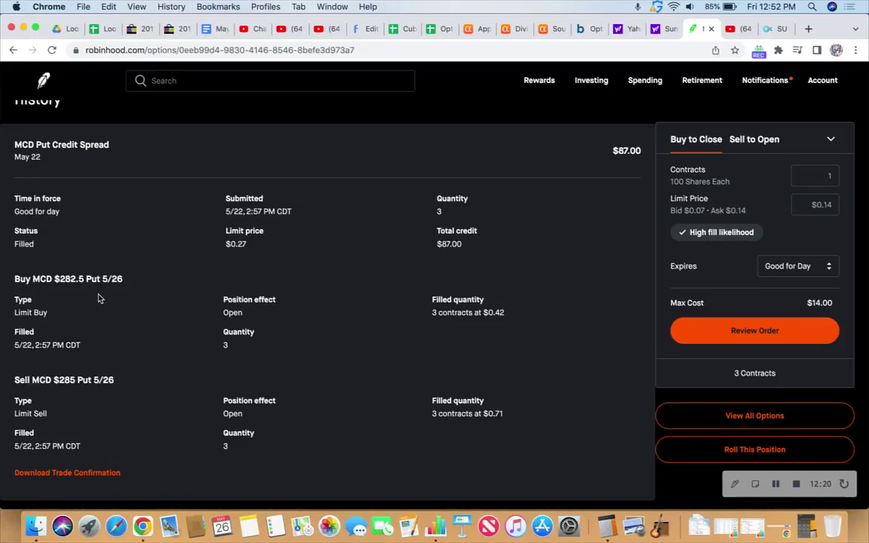
scroll(173, 301, up, 5)
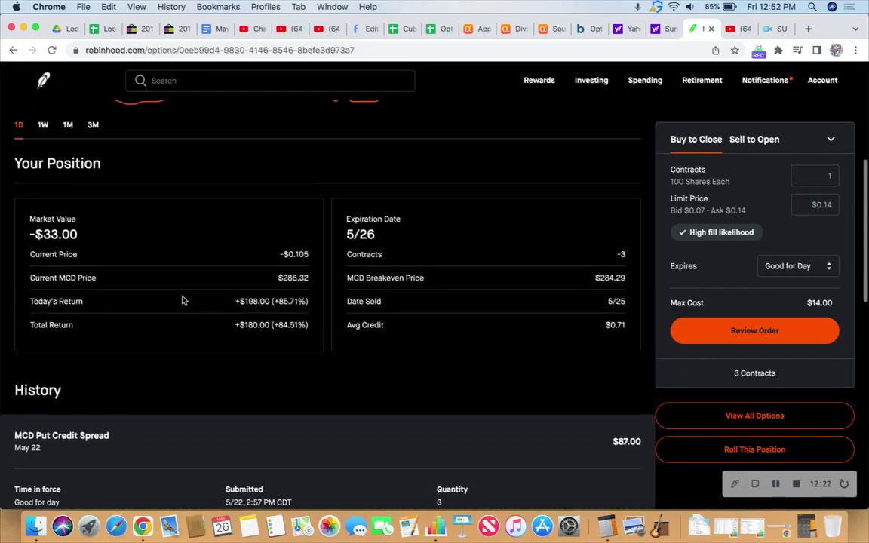
scroll(296, 347, up, 5)
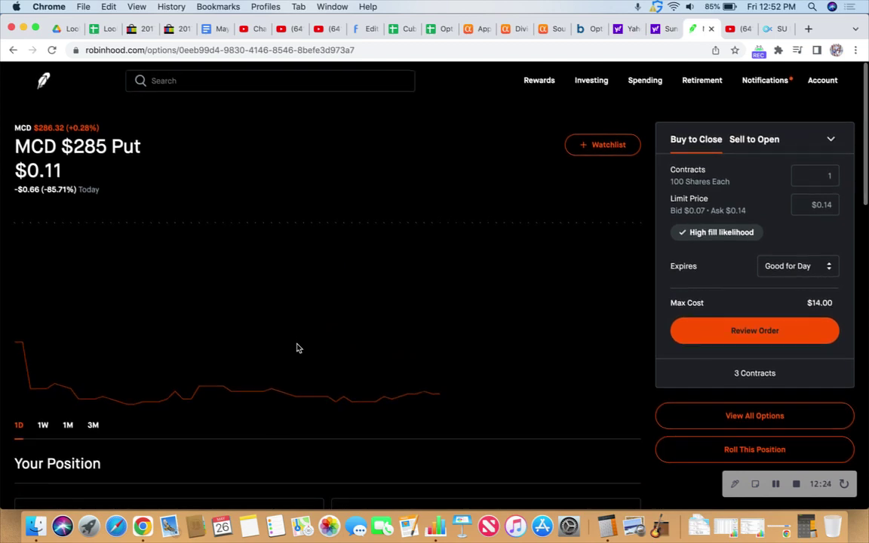
scroll(304, 329, down, 5)
scroll(303, 326, up, 5)
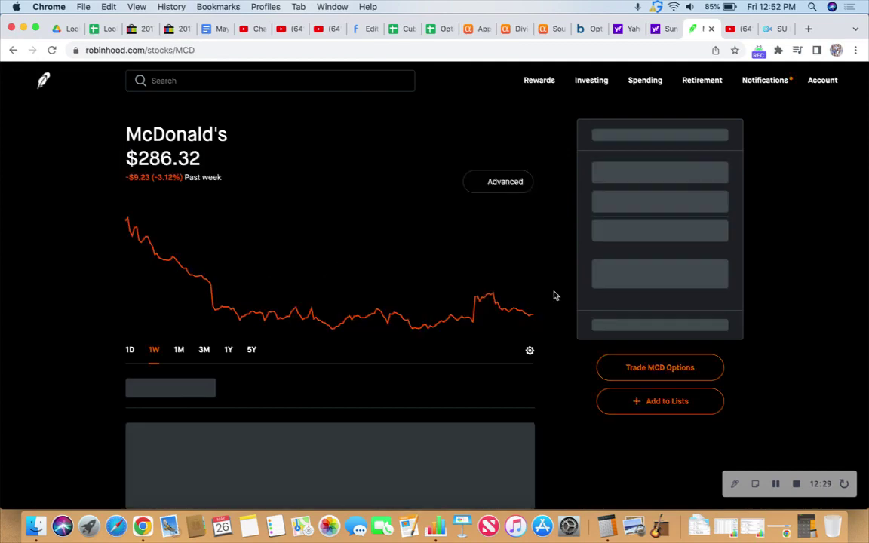
scroll(554, 295, down, 10)
scroll(553, 295, down, 10)
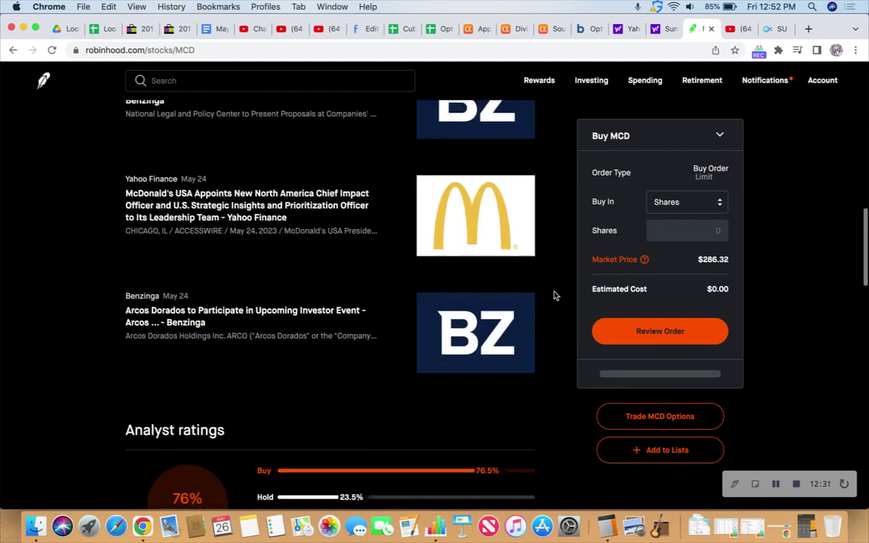
scroll(554, 295, down, 10)
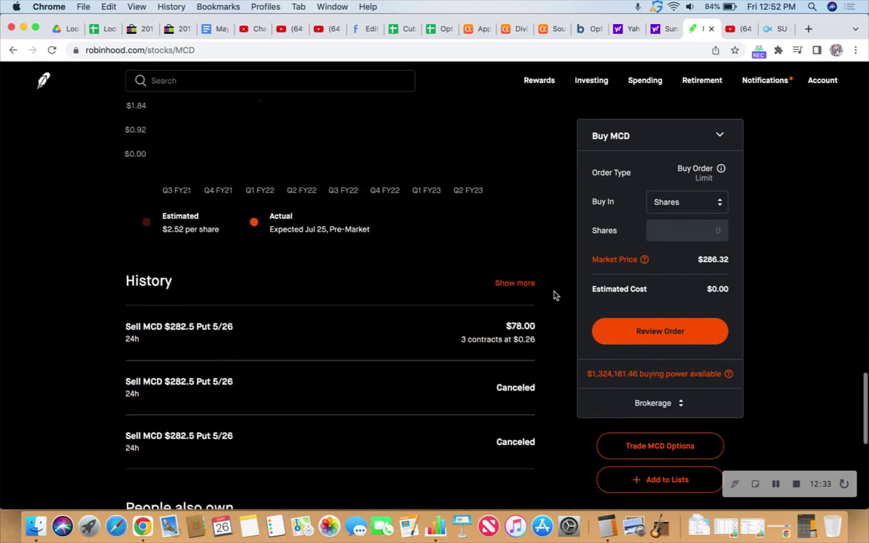
scroll(553, 294, down, 2)
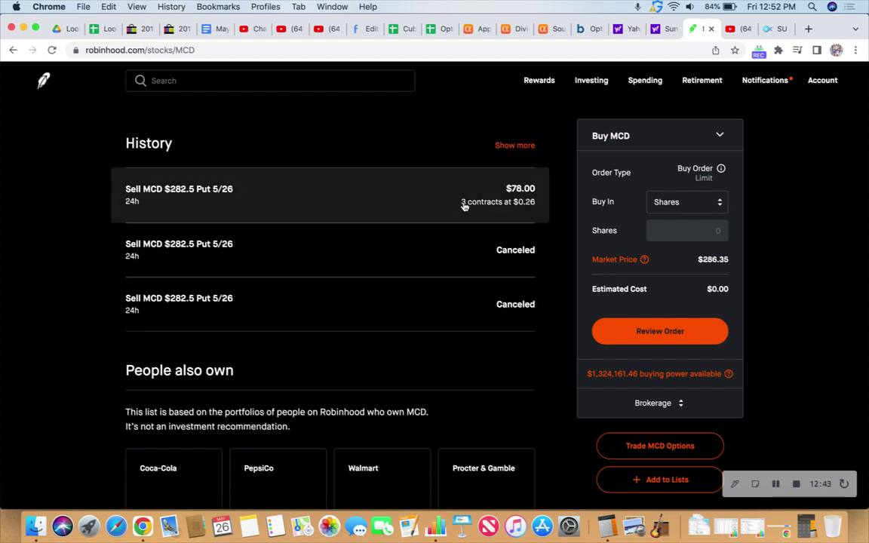
scroll(561, 262, up, 15)
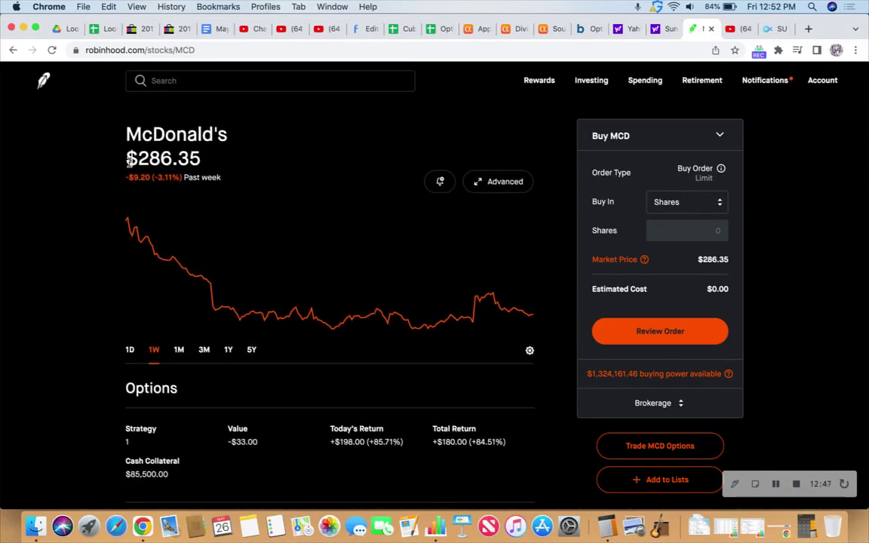
- Go to Robinhood Home and scroll the Options list to the PEP $185 Put
click(43, 82)
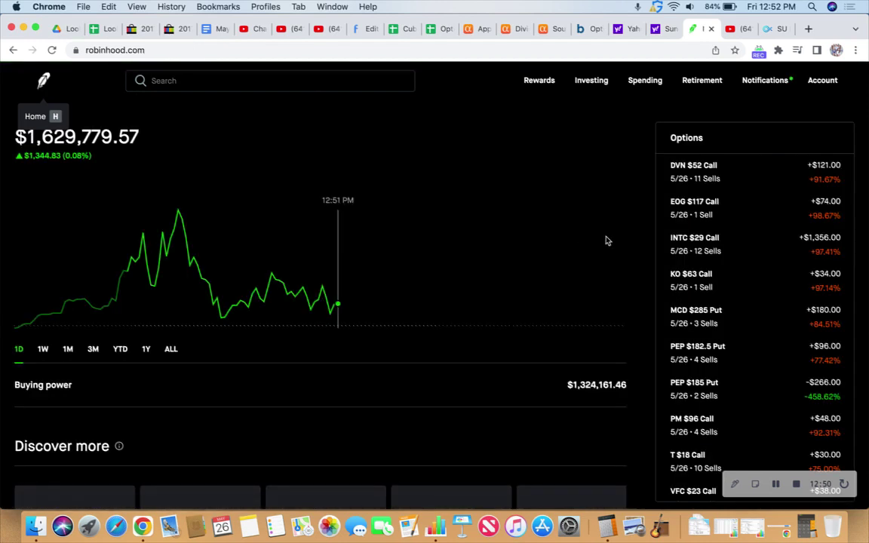
scroll(747, 256, down, 1)
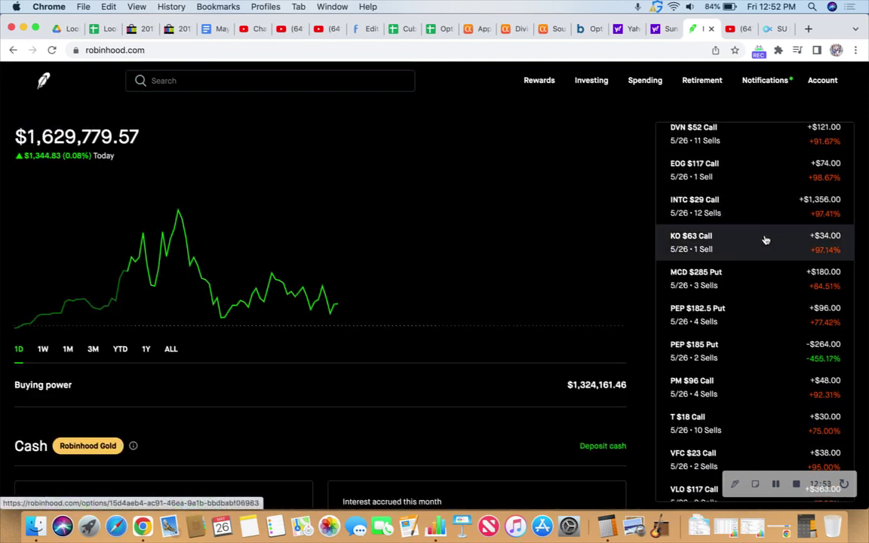
scroll(766, 225, down, 1)
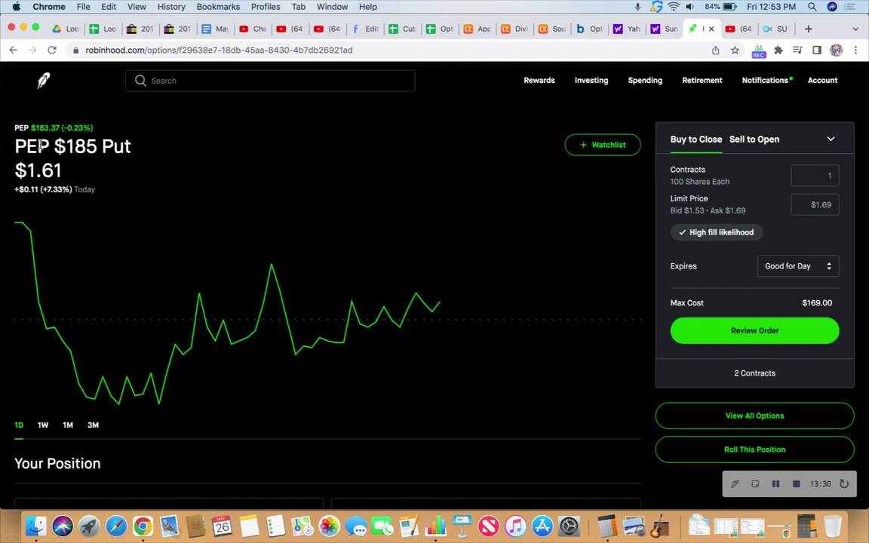
- Search 'pep' on Seeking Alpha and scroll to PepsiCo's dividend details
click(553, 29)
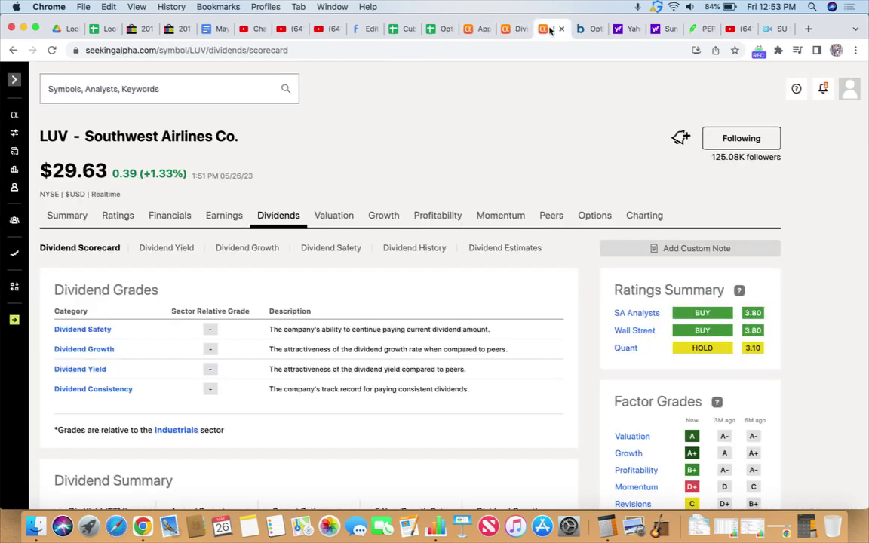
click(228, 88)
text(pep)
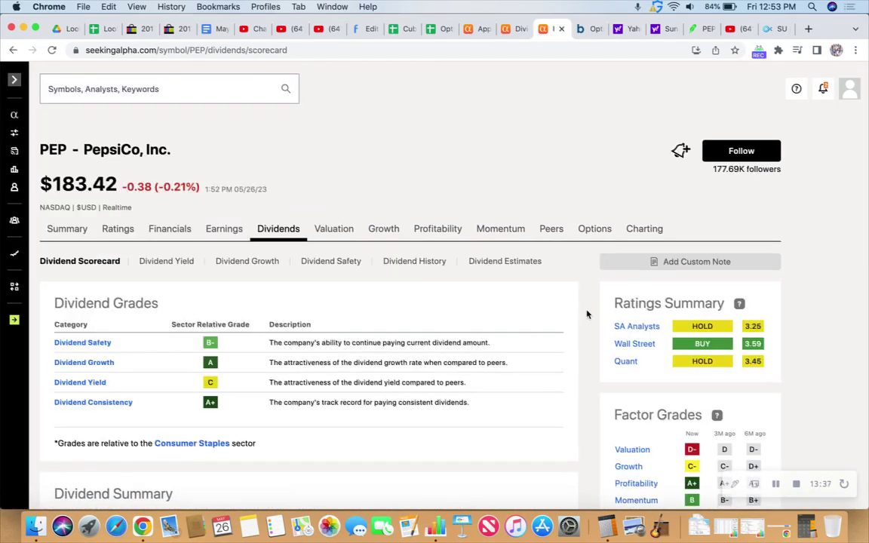
scroll(587, 314, down, 2)
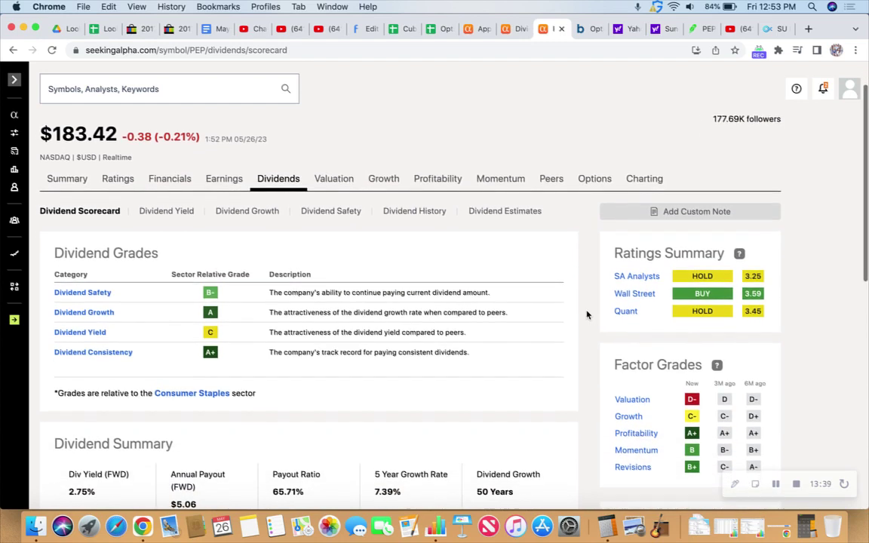
scroll(587, 314, down, 1)
scroll(586, 313, up, 3)
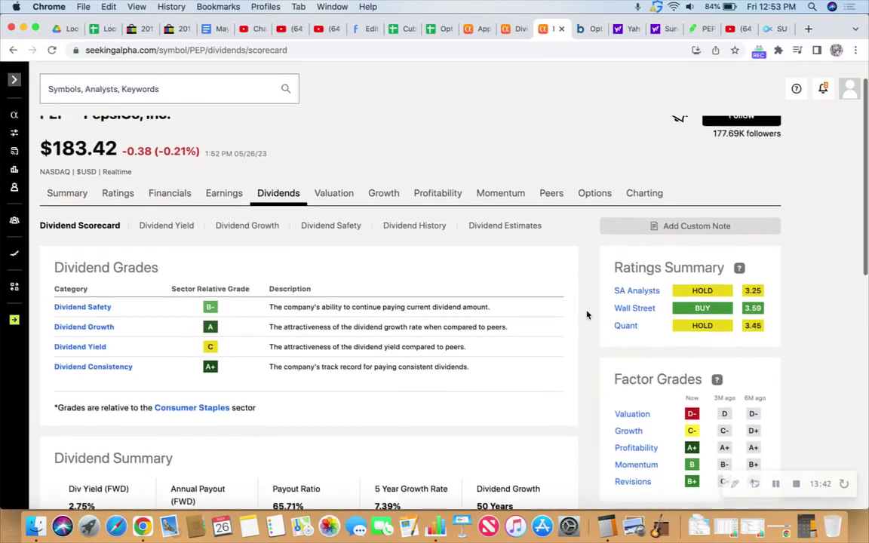
scroll(587, 313, down, 1)
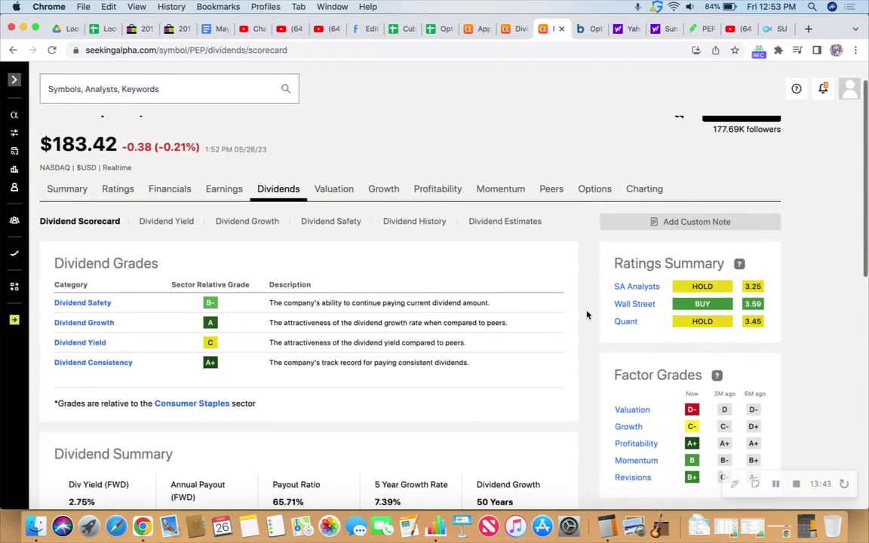
scroll(581, 313, up, 2)
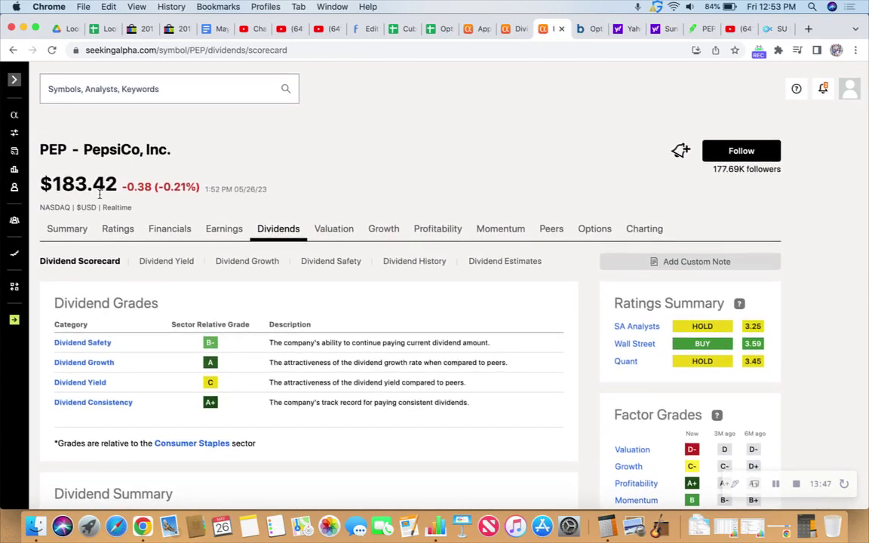
scroll(587, 291, down, 5)
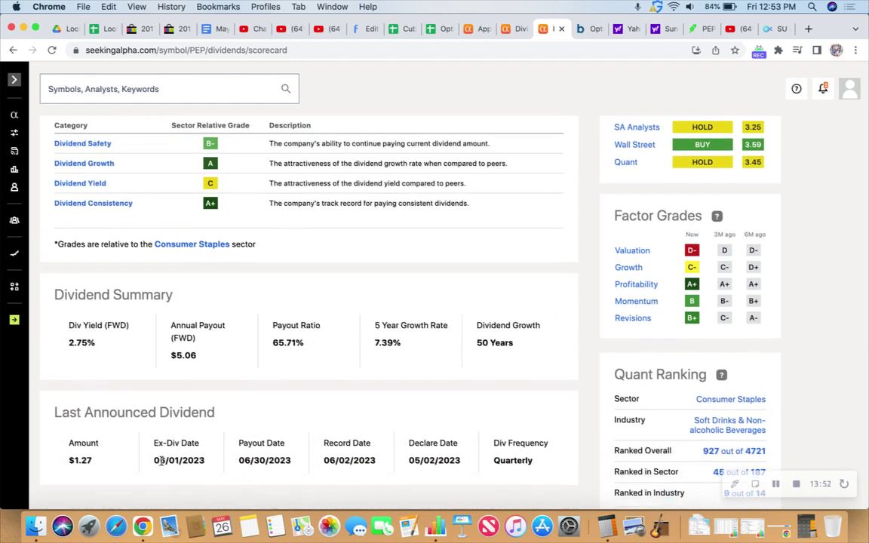
- Highlight PepsiCo's 06/01/2023 ex-dividend date and $1.27 dividend amount
drag(154, 462, 202, 465)
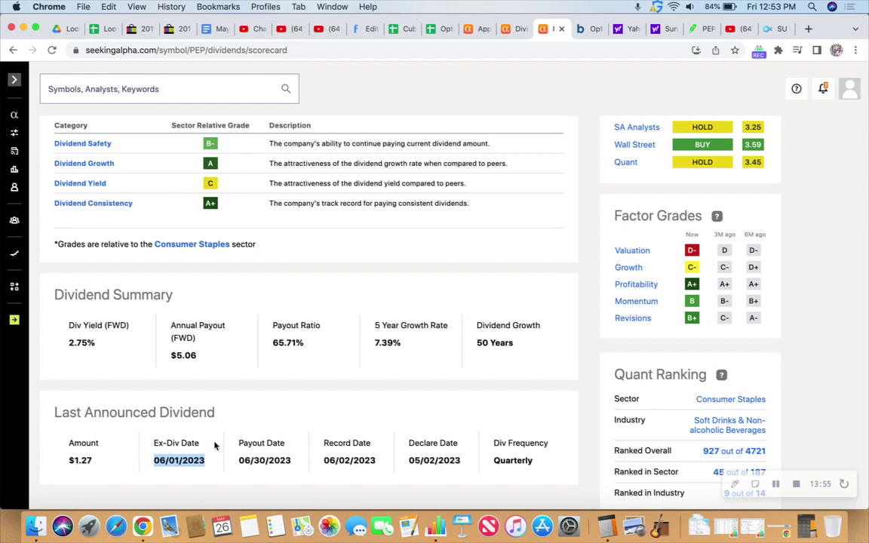
click(211, 464)
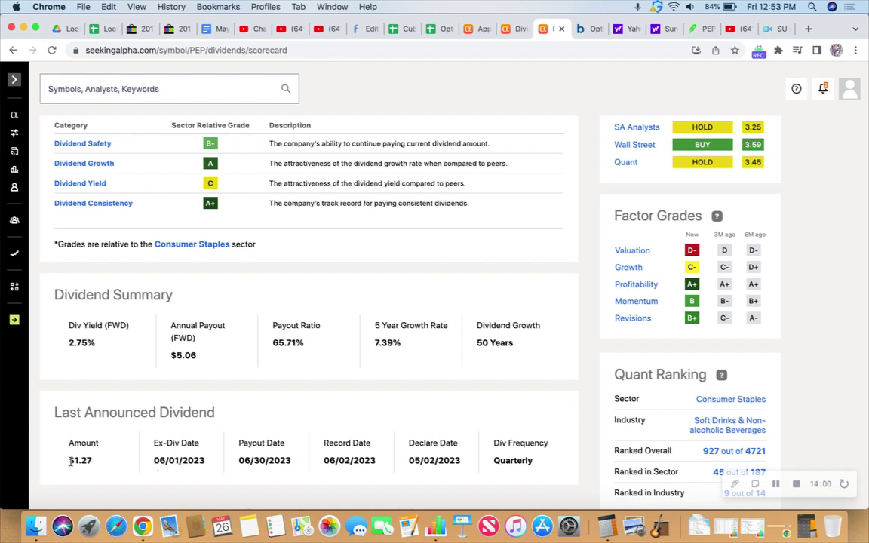
drag(69, 461, 89, 462)
click(583, 327)
scroll(583, 329, up, 5)
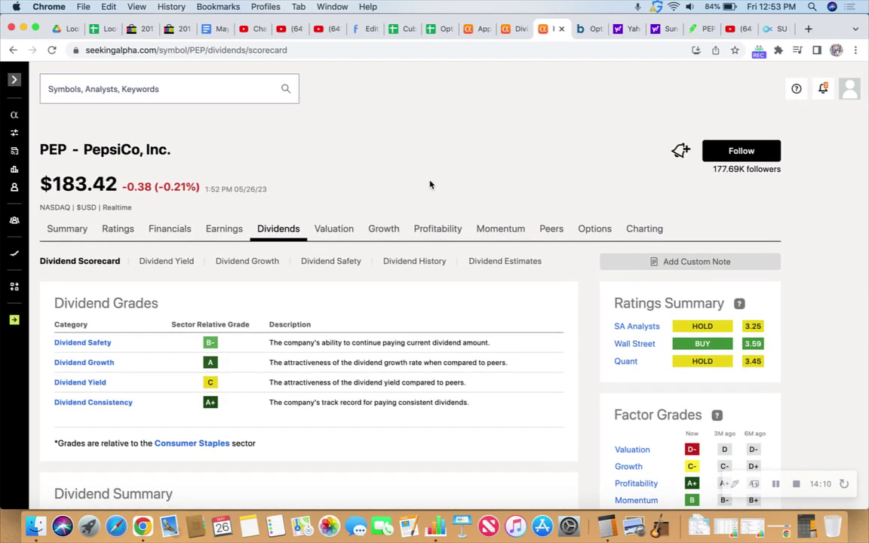
- After a quick look at the PEP put, highlight the $1.27 dividend and 06/30/2023 payout date
click(699, 30)
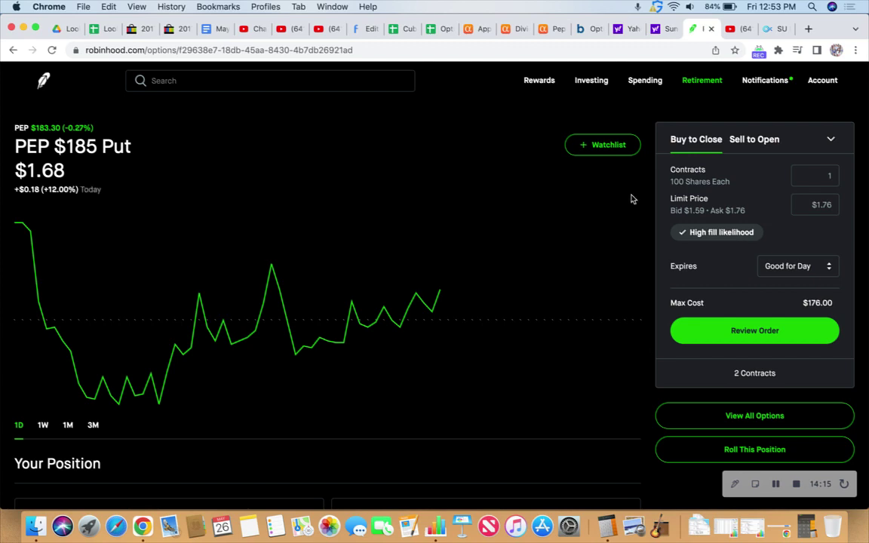
click(555, 30)
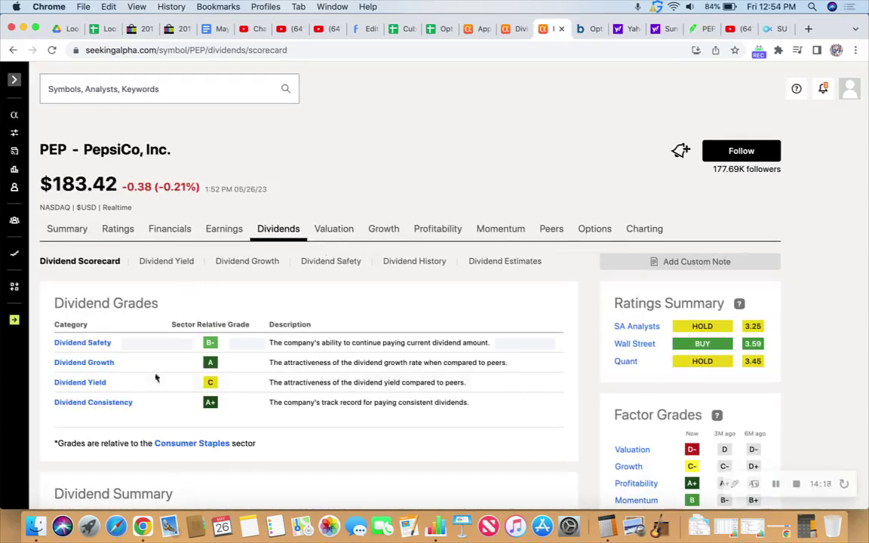
scroll(121, 396, down, 5)
scroll(98, 415, down, 3)
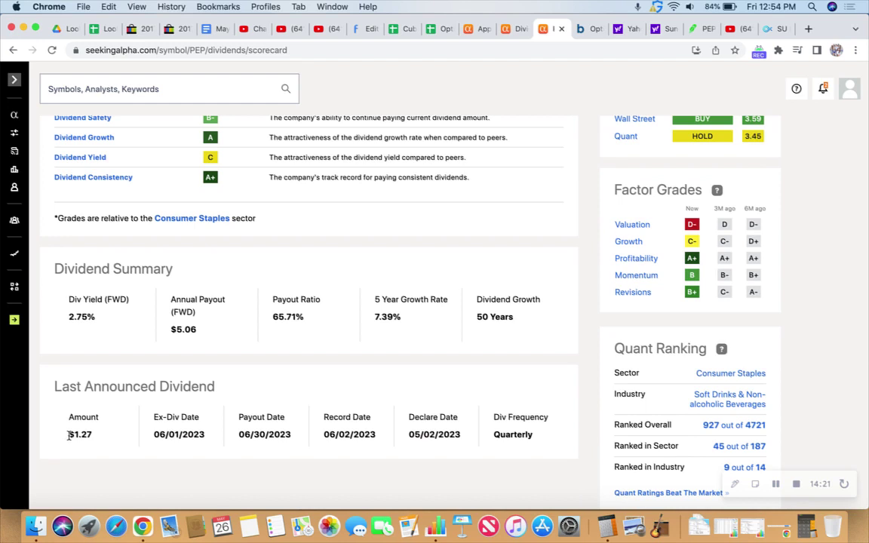
drag(70, 435, 91, 436)
drag(239, 438, 291, 437)
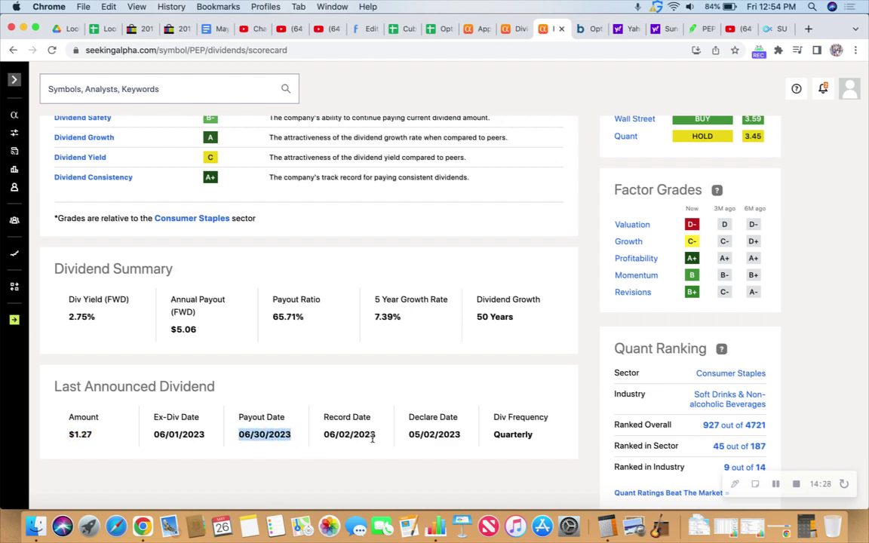
scroll(587, 349, up, 5)
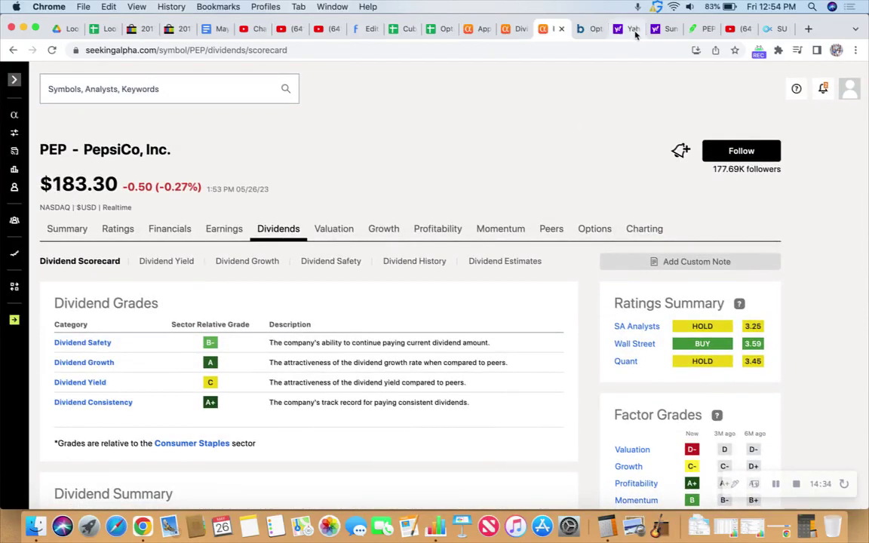
- Switch back to the Robinhood PEP $185 Put page, now at $1.68
click(702, 29)
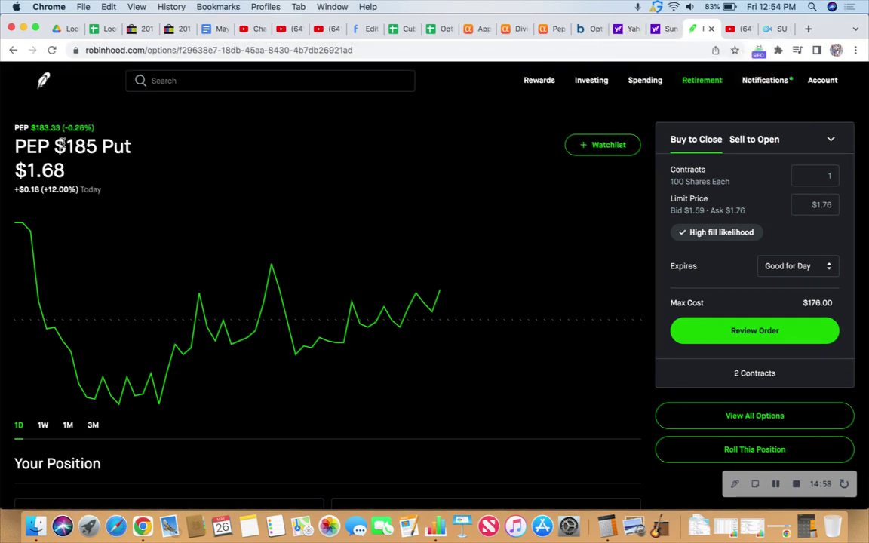
- Roll the PEP $185 Put into the June 2 $185 put for a $304.00 total credit
click(721, 452)
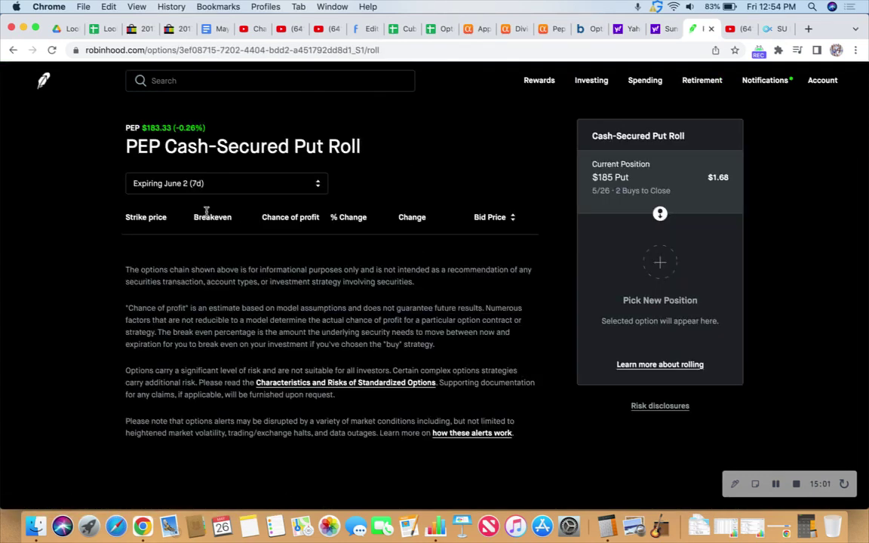
scroll(243, 345, down, 10)
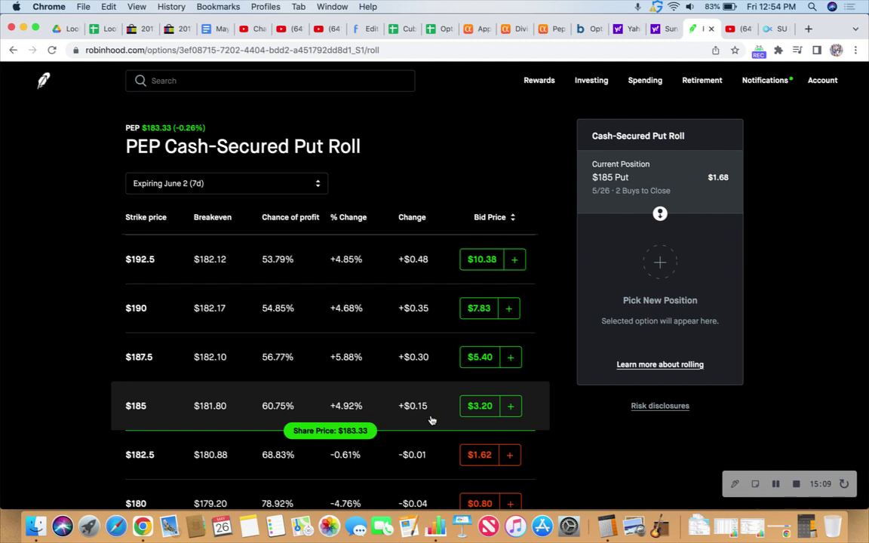
click(511, 408)
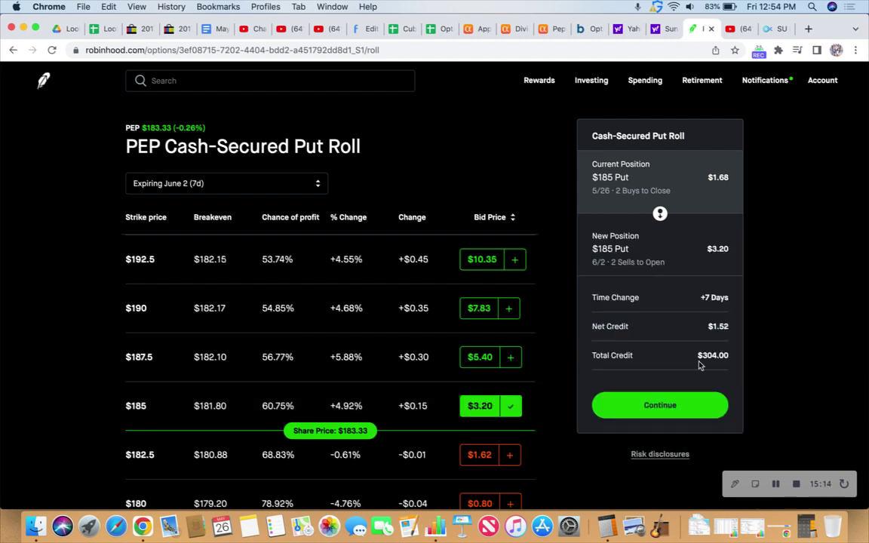